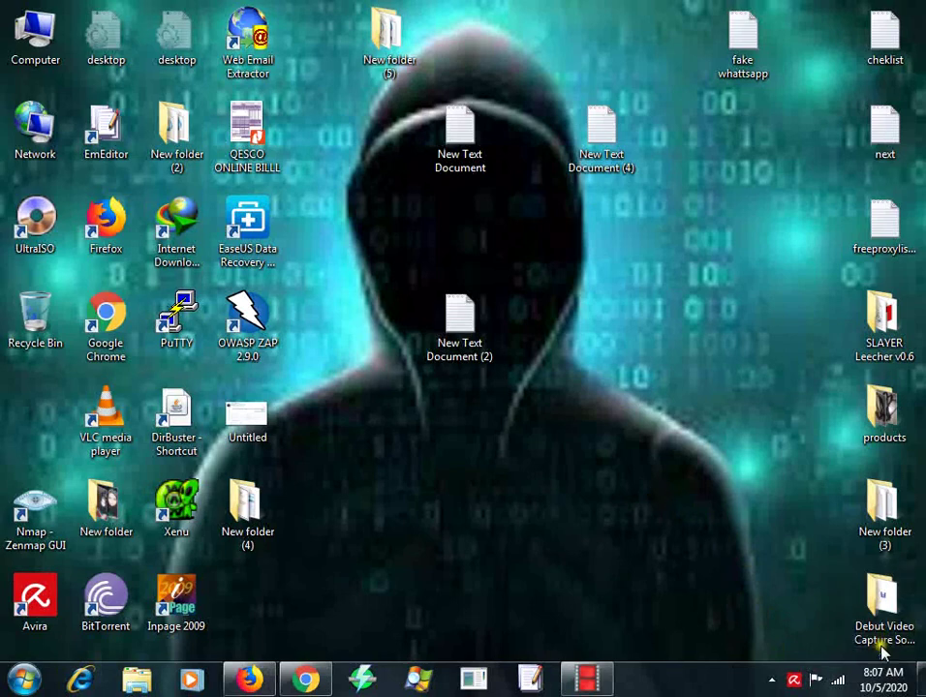
# Step: View the Local Area Connection details, confirm gateway 192.168.0.1, and close both windows
pyautogui.click(833, 678)
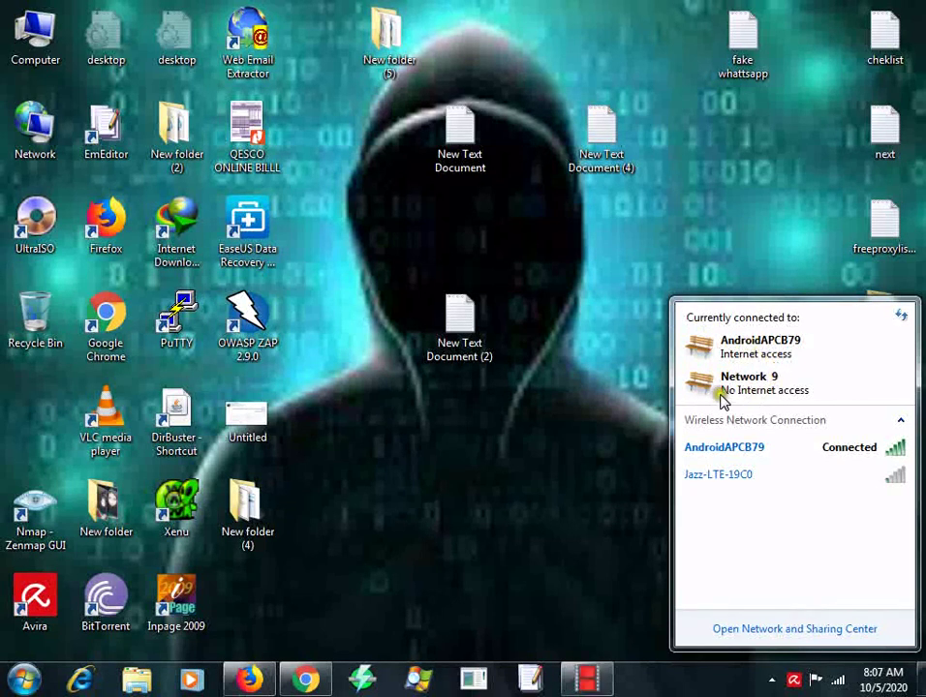
pyautogui.click(783, 629)
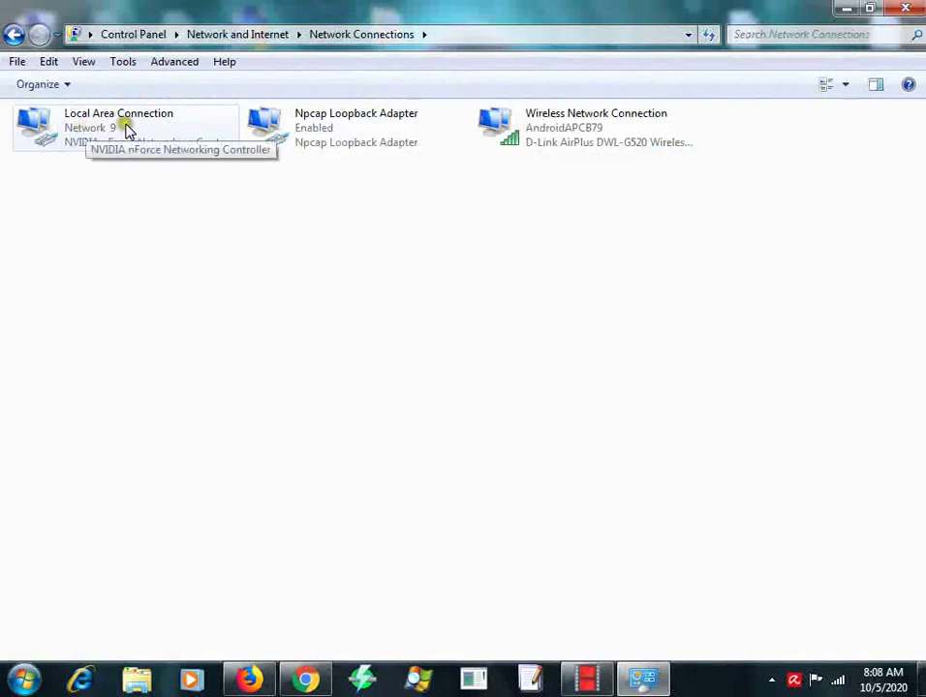
pyautogui.doubleClick(83, 135)
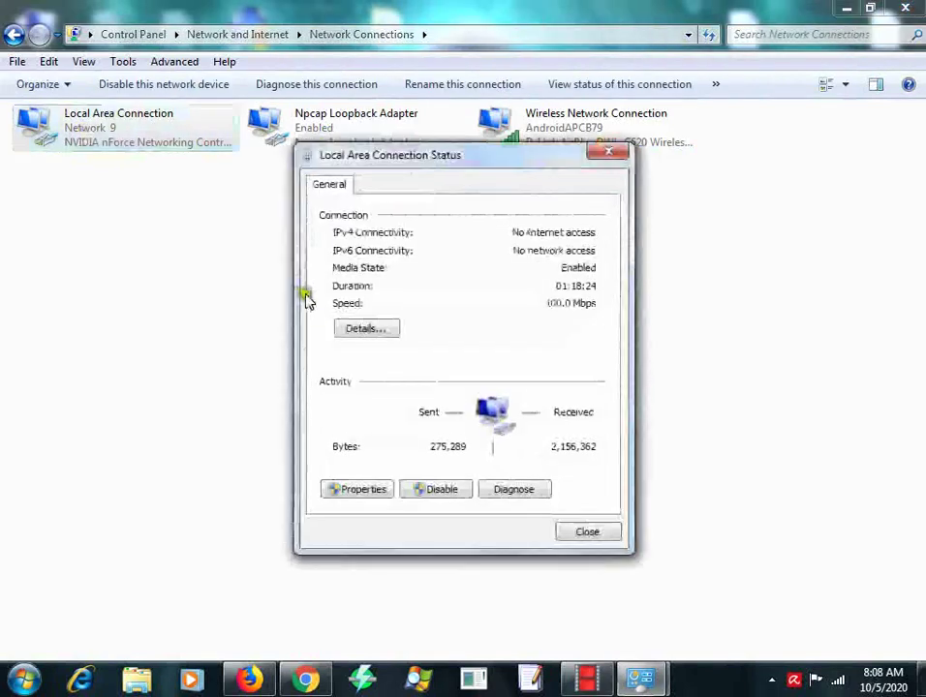
pyautogui.click(362, 327)
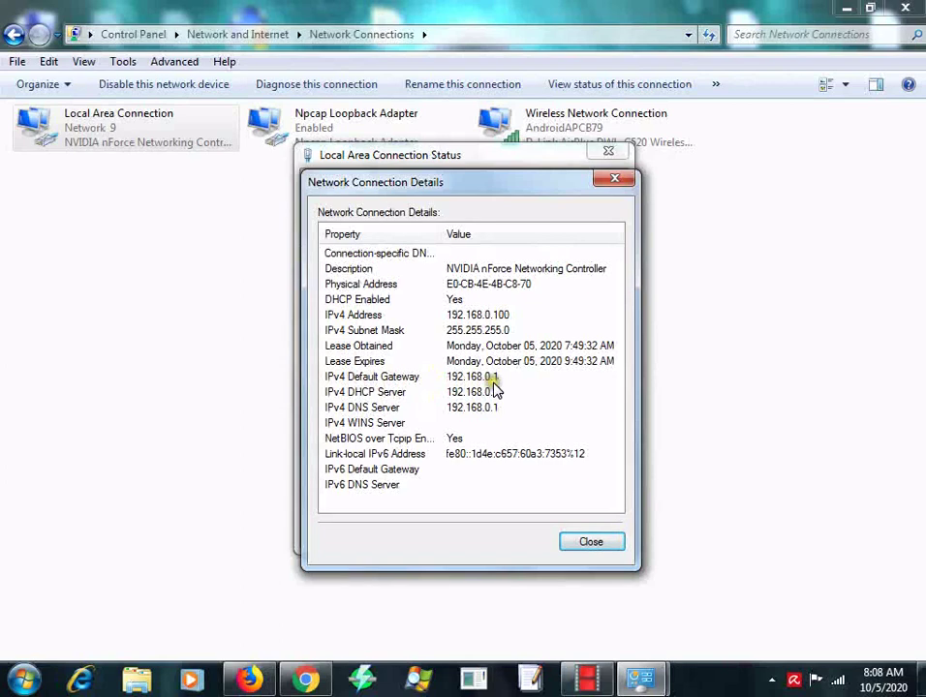
pyautogui.click(614, 178)
pyautogui.click(608, 151)
# Step: Load the router admin page at 192.168.0.1 in a new Firefox tab
pyautogui.hotkey('alt', 'F4')
pyautogui.click(245, 683)
pyautogui.write('1')
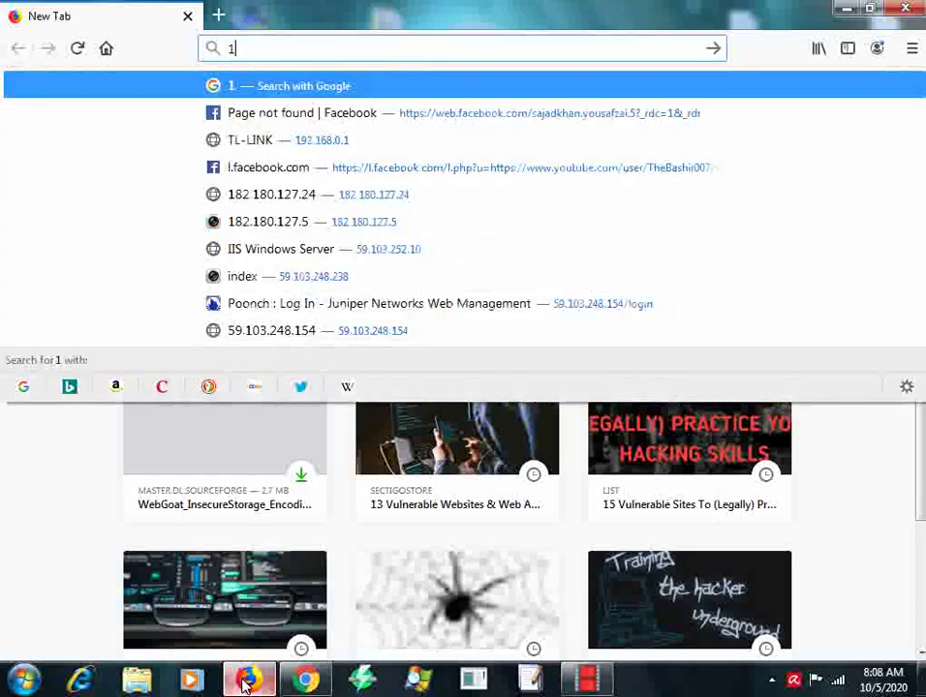
pyautogui.write('92')
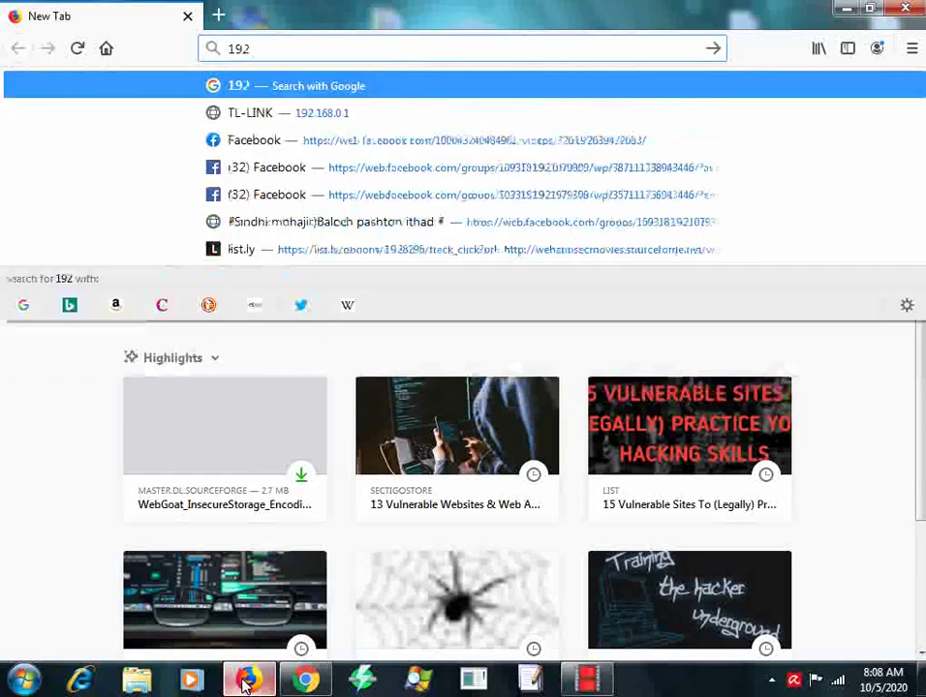
pyautogui.write('.168.0')
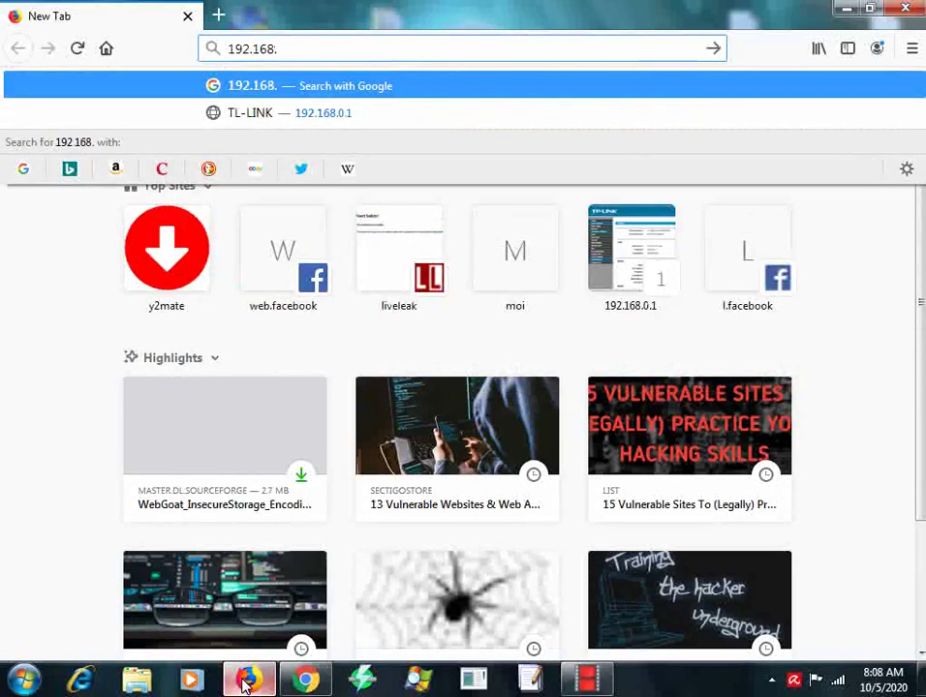
pyautogui.write('.1')
pyautogui.press('Return')
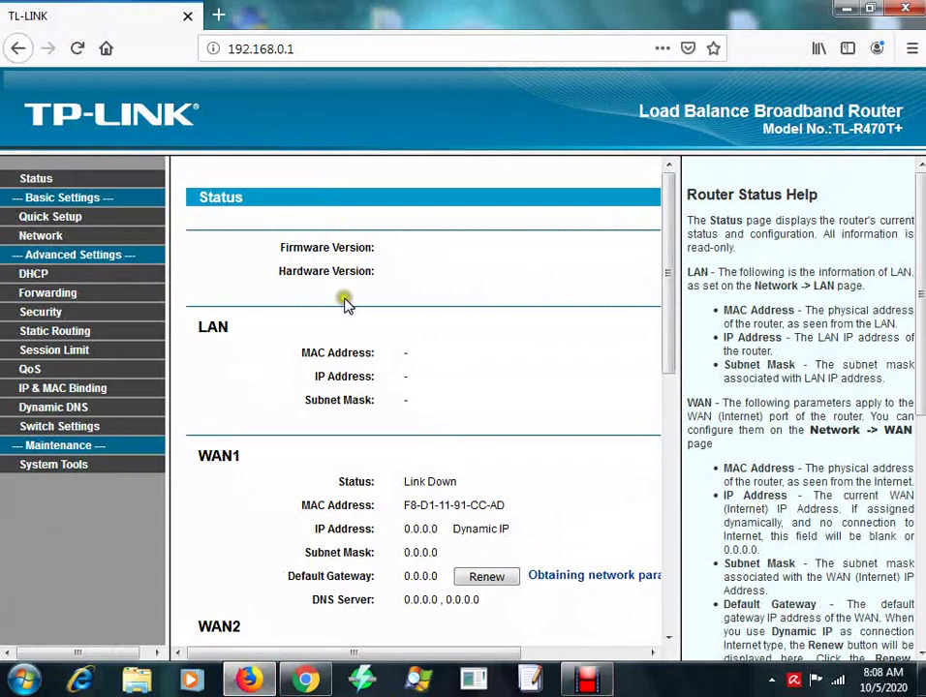
# Step: Scroll the Status page showing all WAN links down, then start the Quick Setup wizard
pyautogui.scroll(-2, 346, 306)
pyautogui.scroll(-4, 256, 450)
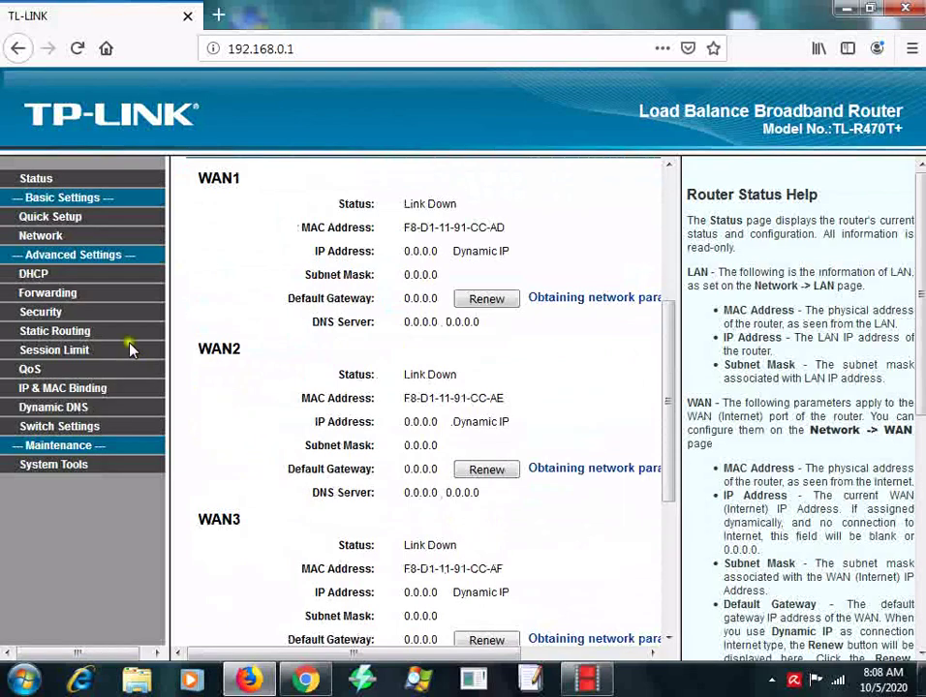
pyautogui.click(71, 221)
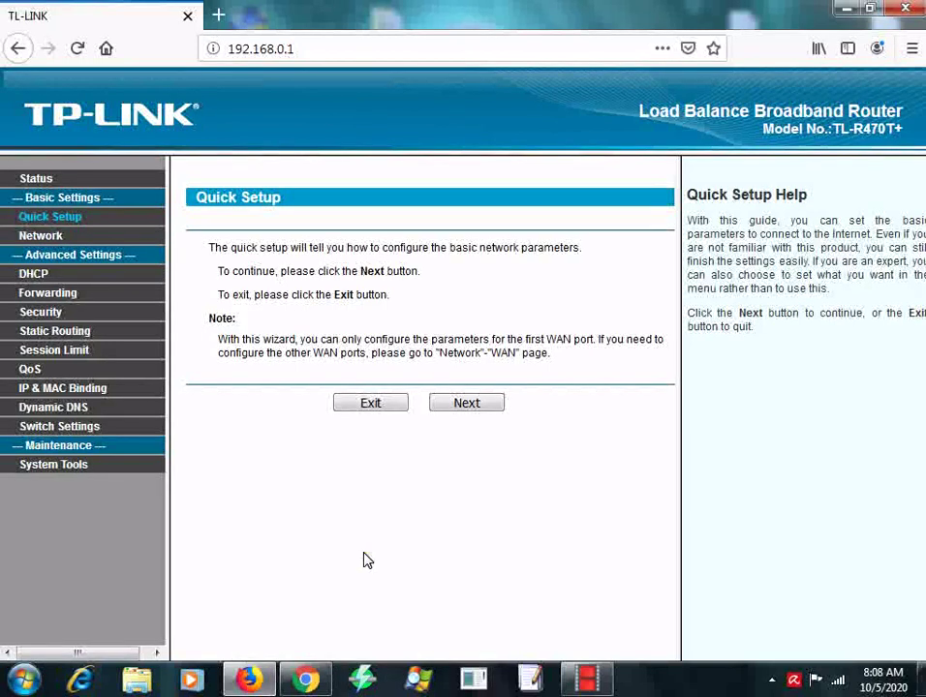
pyautogui.click(470, 408)
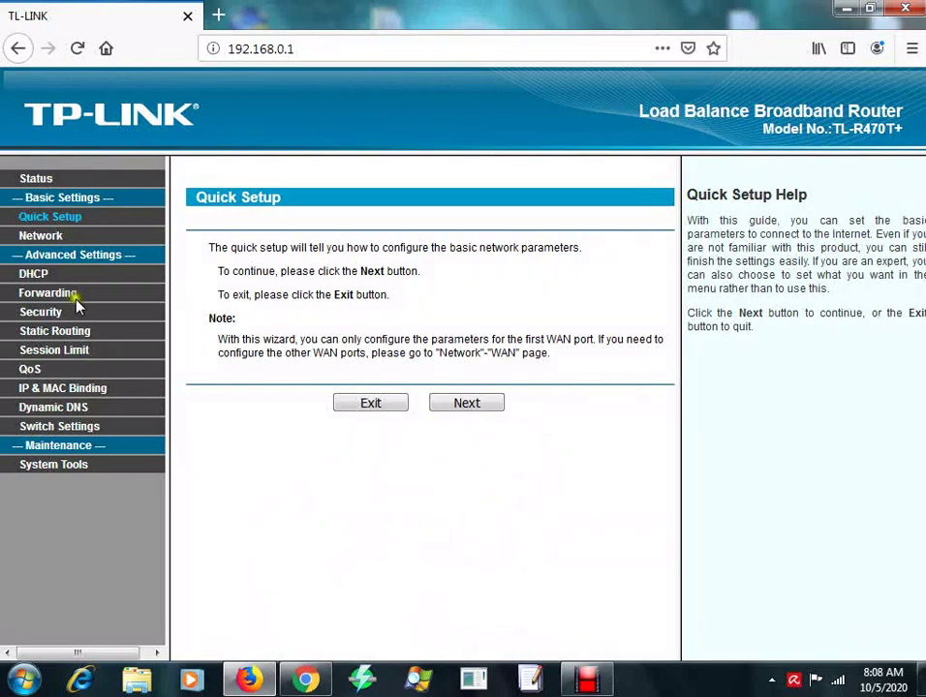
# Step: Try WAN Number values 1, 3 and 4, then view LAN settings (192.168.0.1, 255.255.255.0)
pyautogui.click(36, 236)
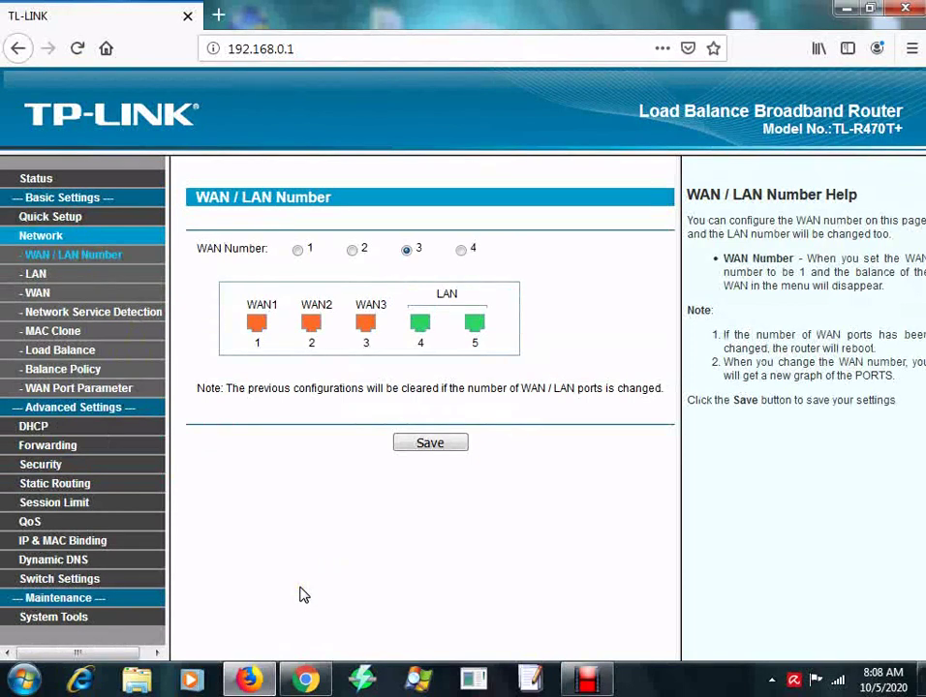
pyautogui.click(298, 250)
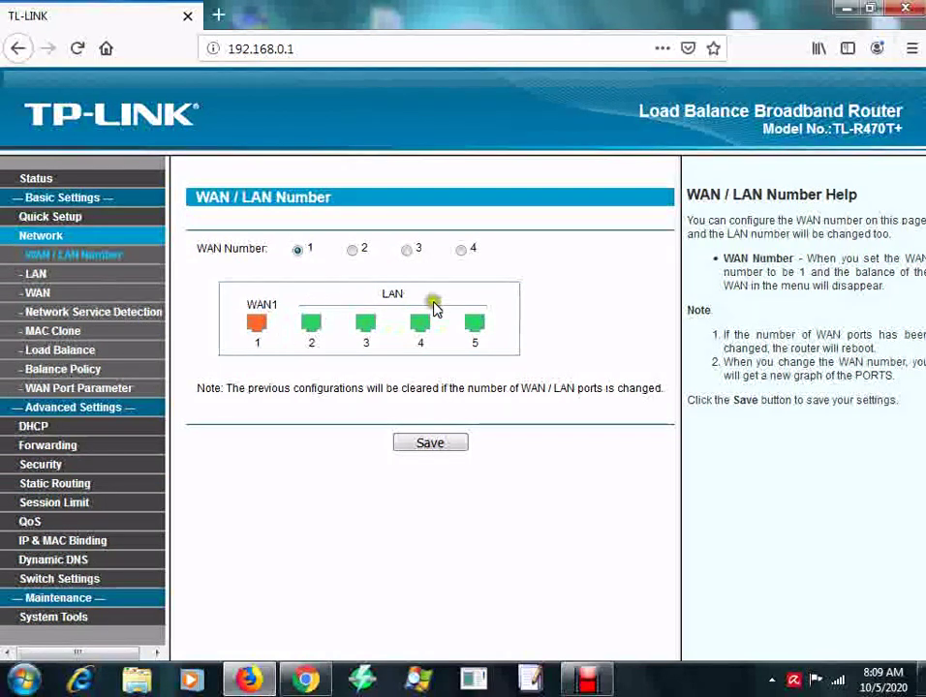
pyautogui.click(407, 249)
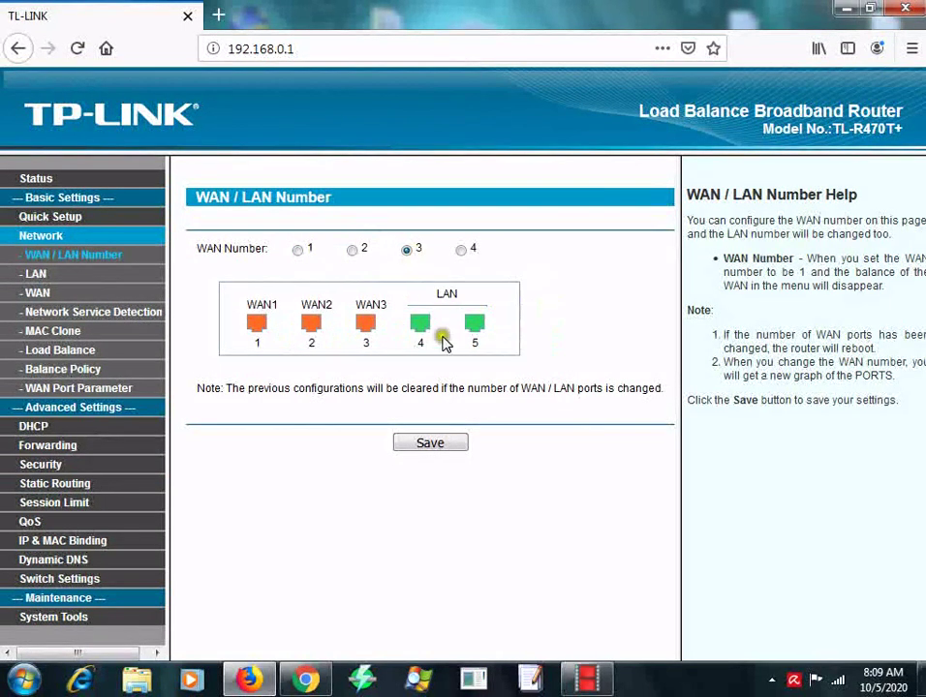
pyautogui.click(462, 251)
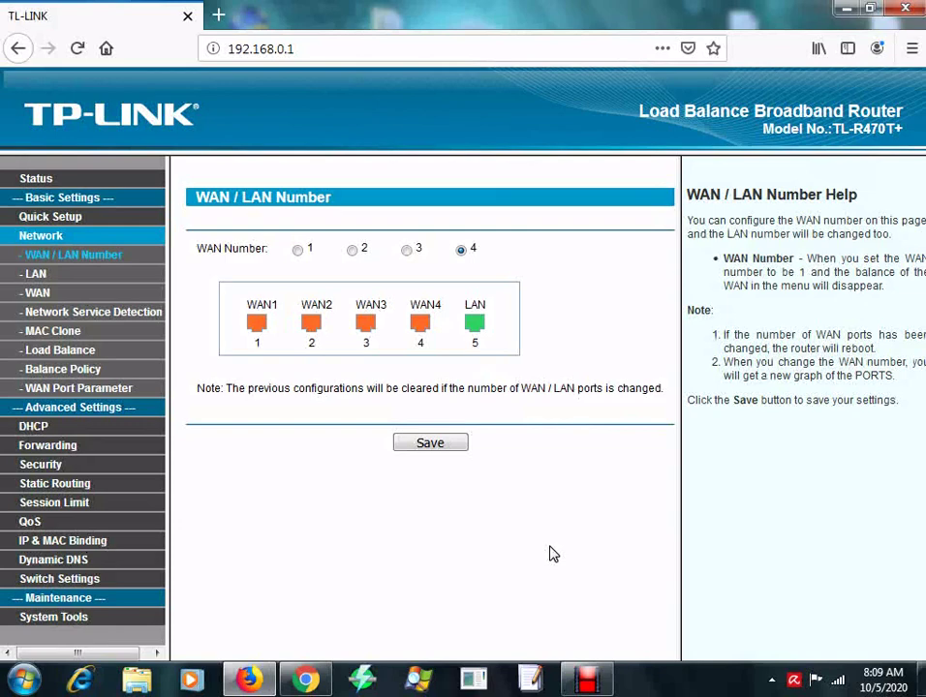
pyautogui.click(37, 277)
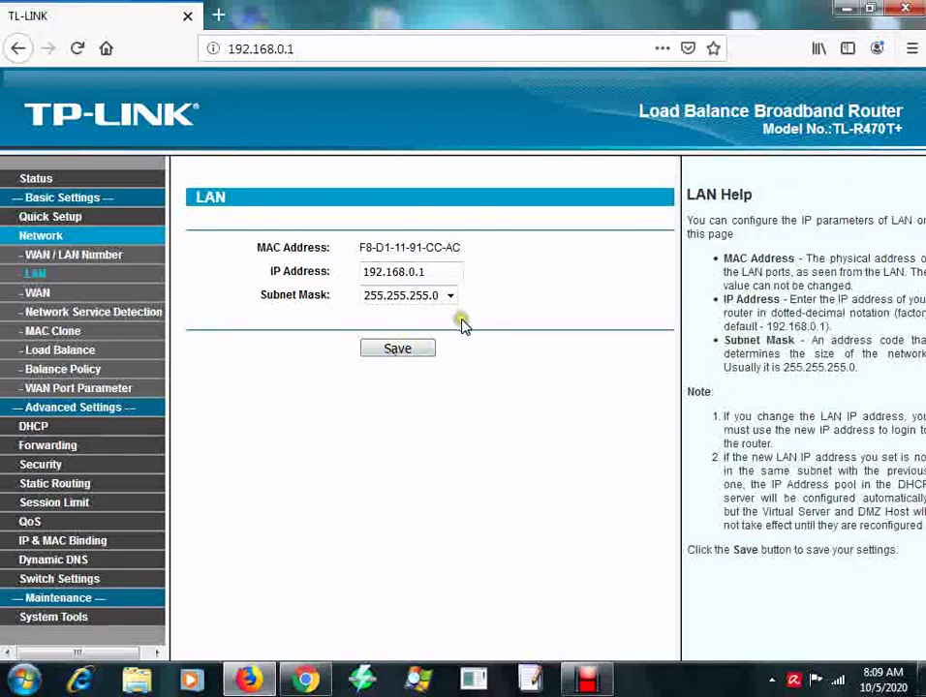
pyautogui.click(442, 295)
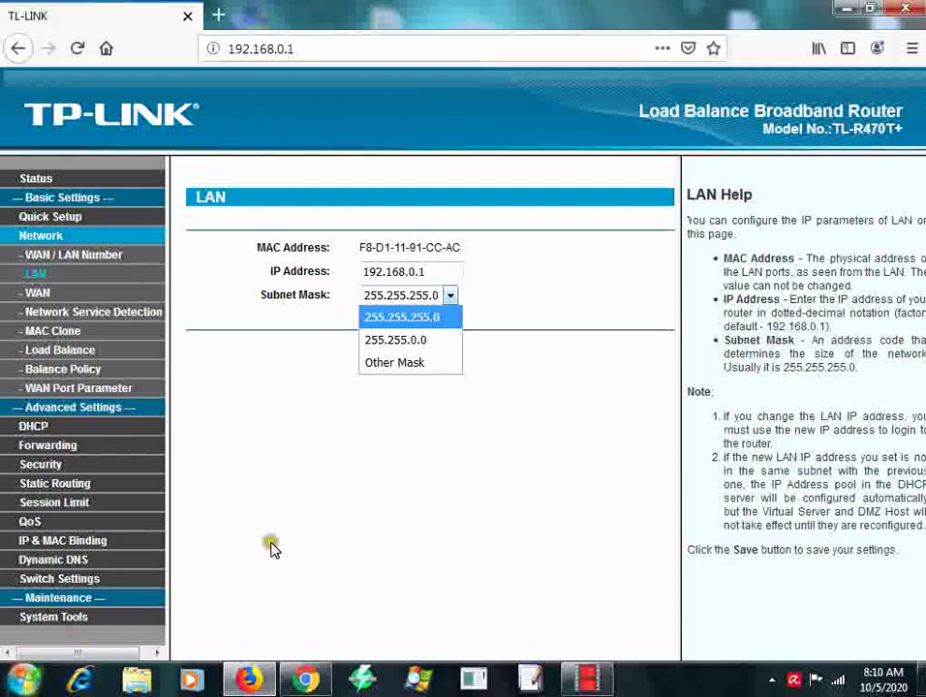
pyautogui.click(406, 478)
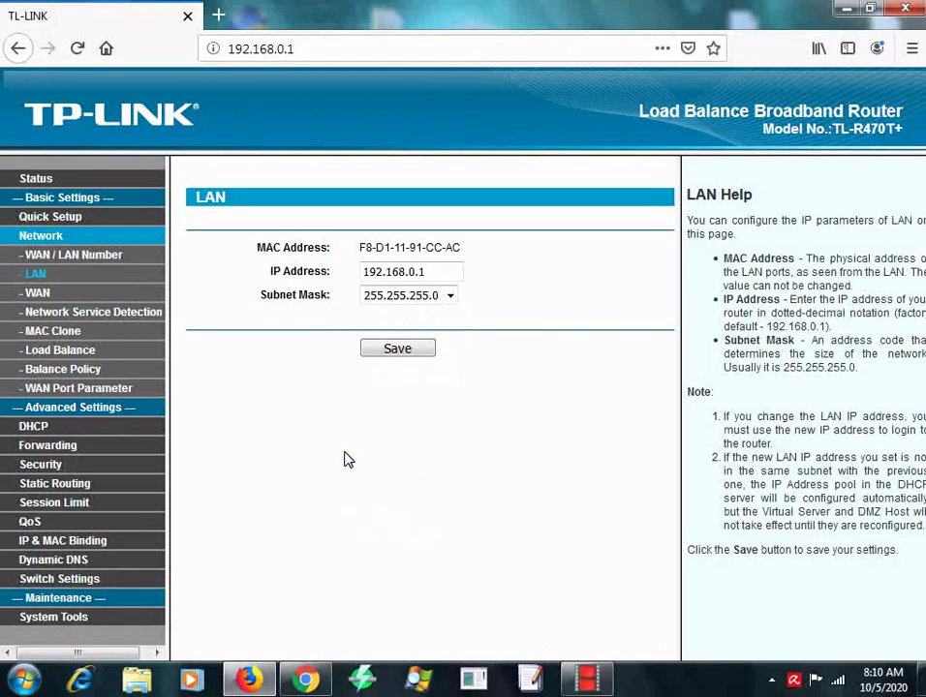
pyautogui.click(451, 232)
pyautogui.click(449, 298)
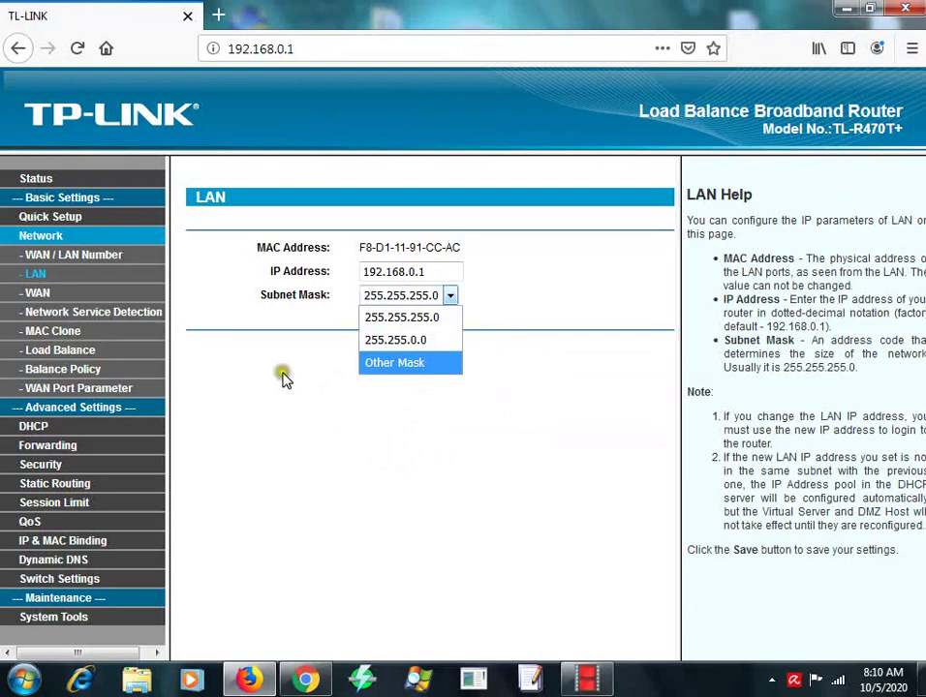
pyautogui.click(211, 405)
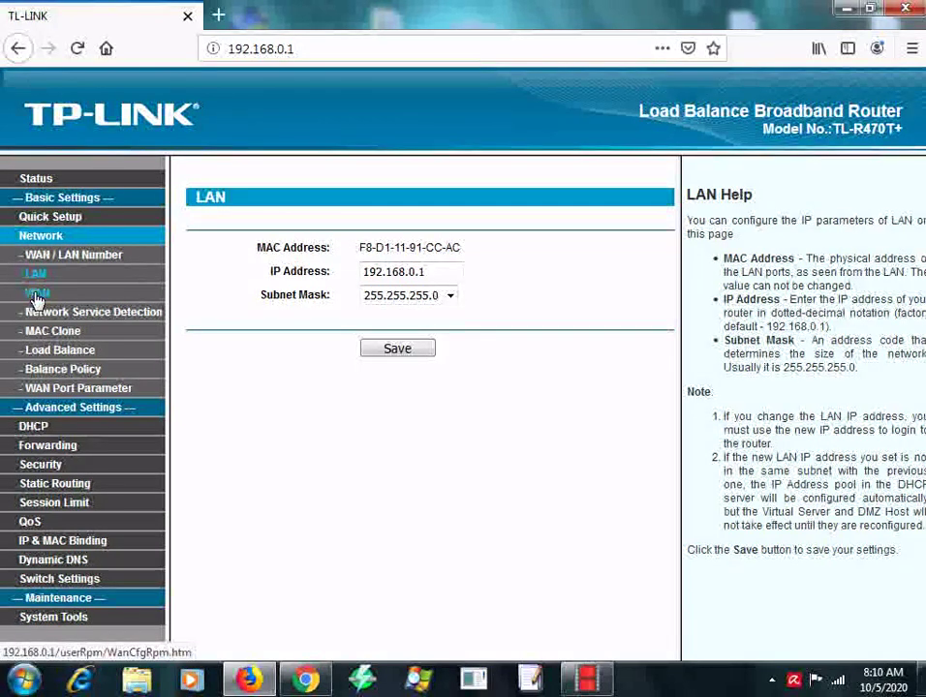
pyautogui.click(36, 294)
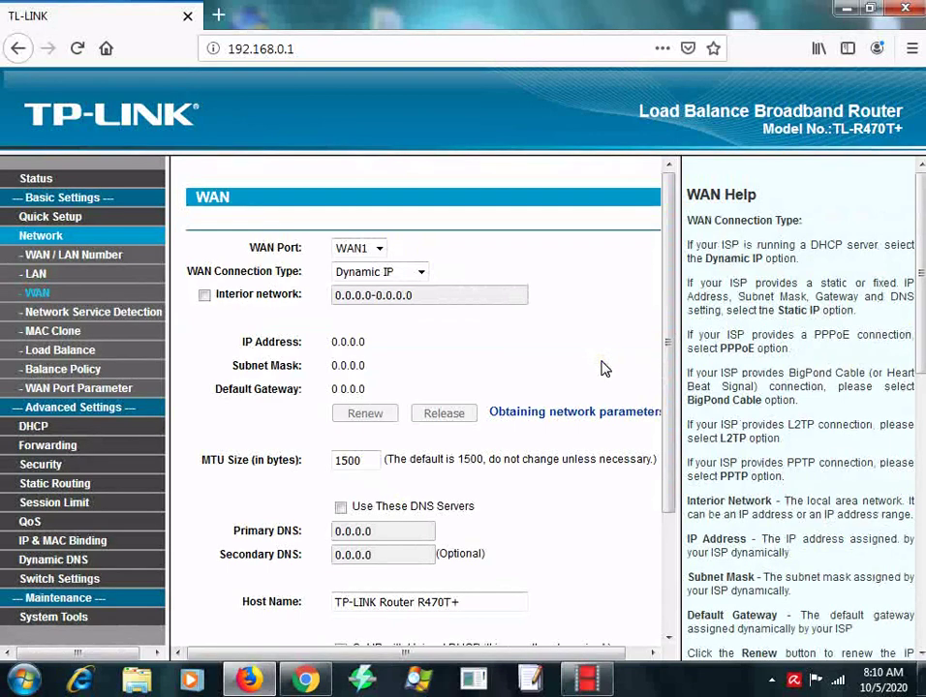
pyautogui.scroll(-3, 601, 372)
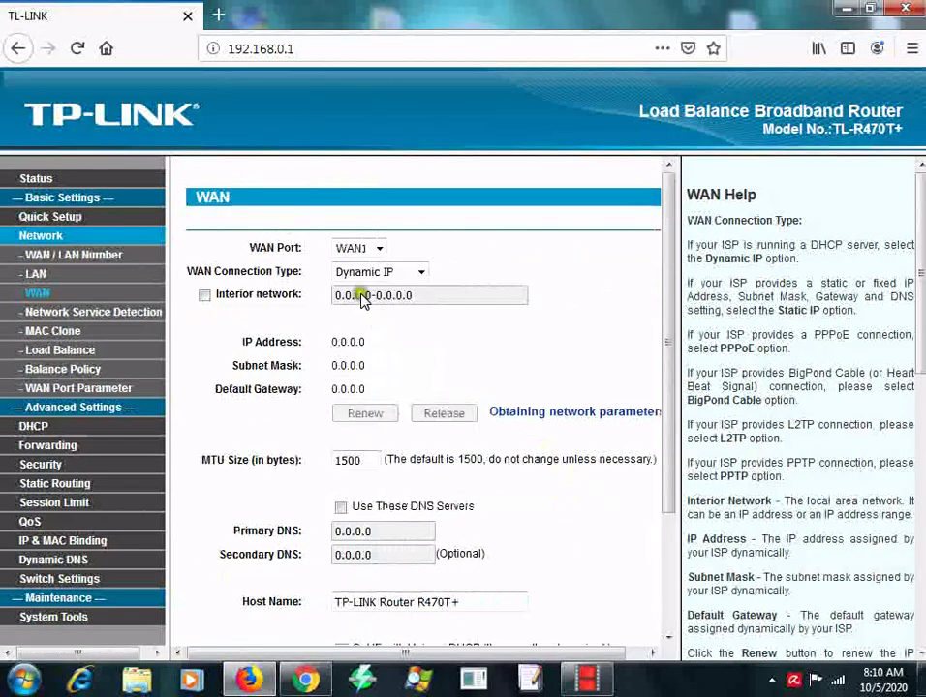
pyautogui.click(378, 248)
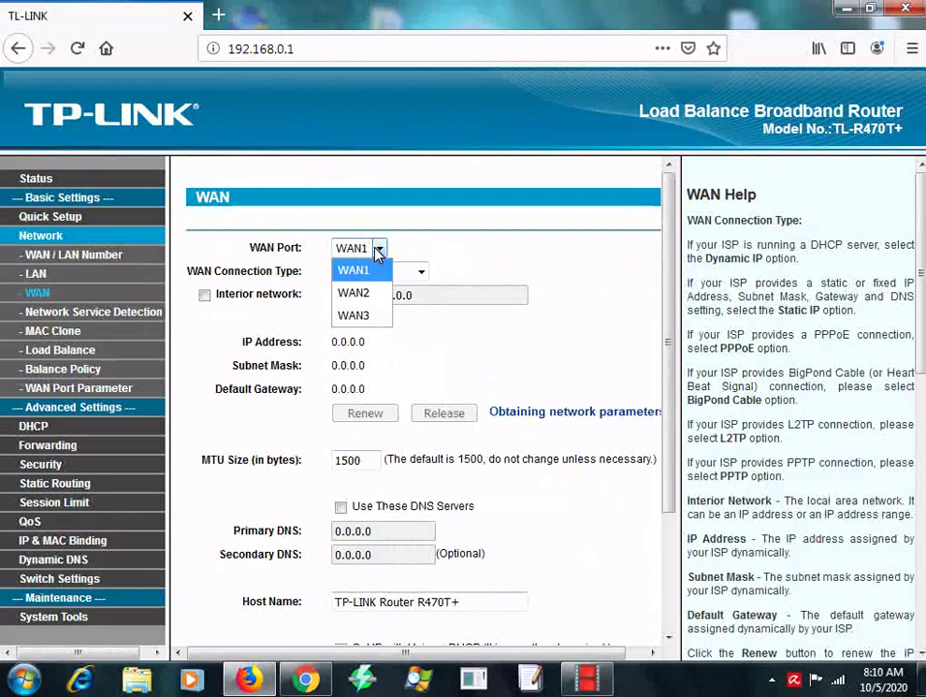
pyautogui.click(377, 249)
pyautogui.click(378, 249)
pyautogui.click(366, 273)
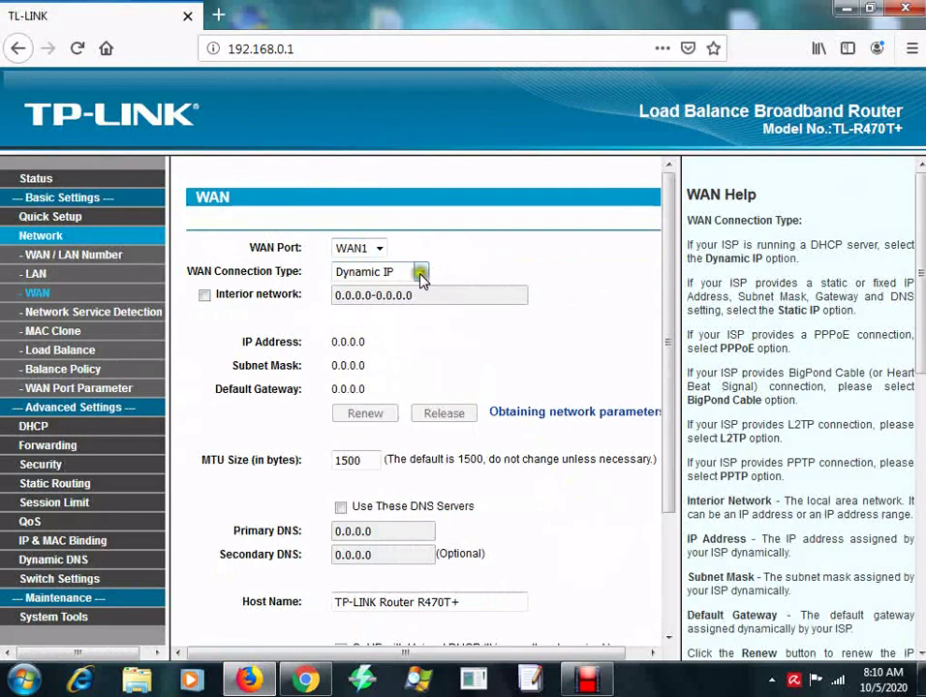
pyautogui.click(422, 275)
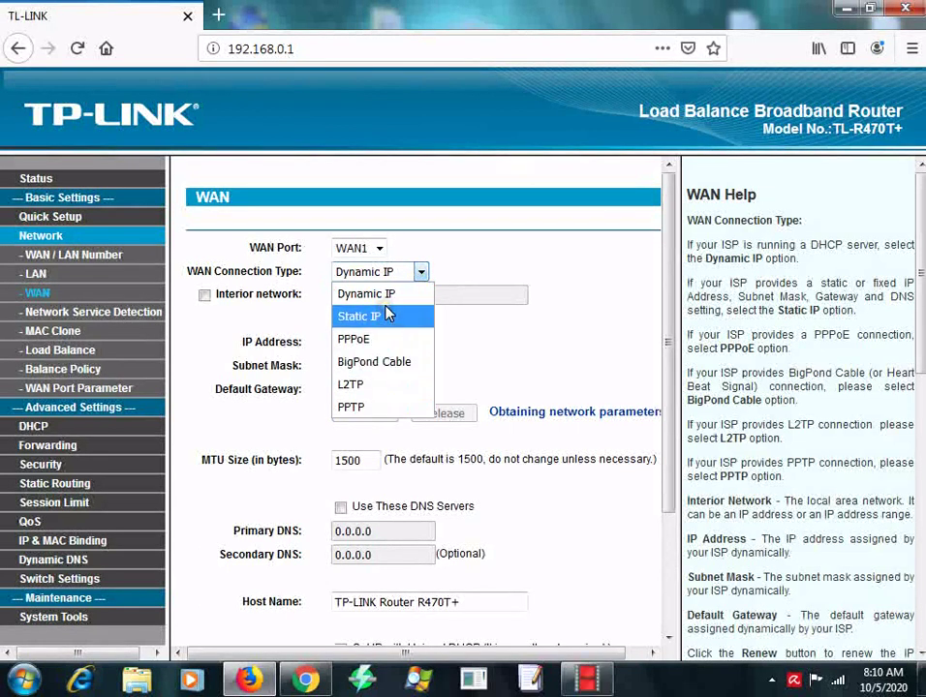
pyautogui.click(382, 293)
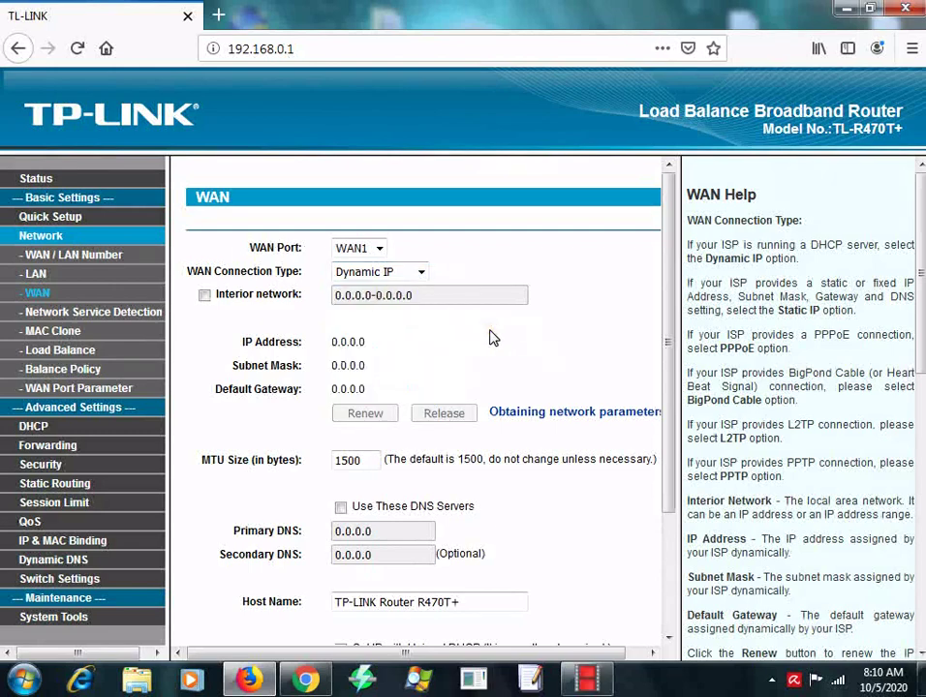
pyautogui.click(378, 248)
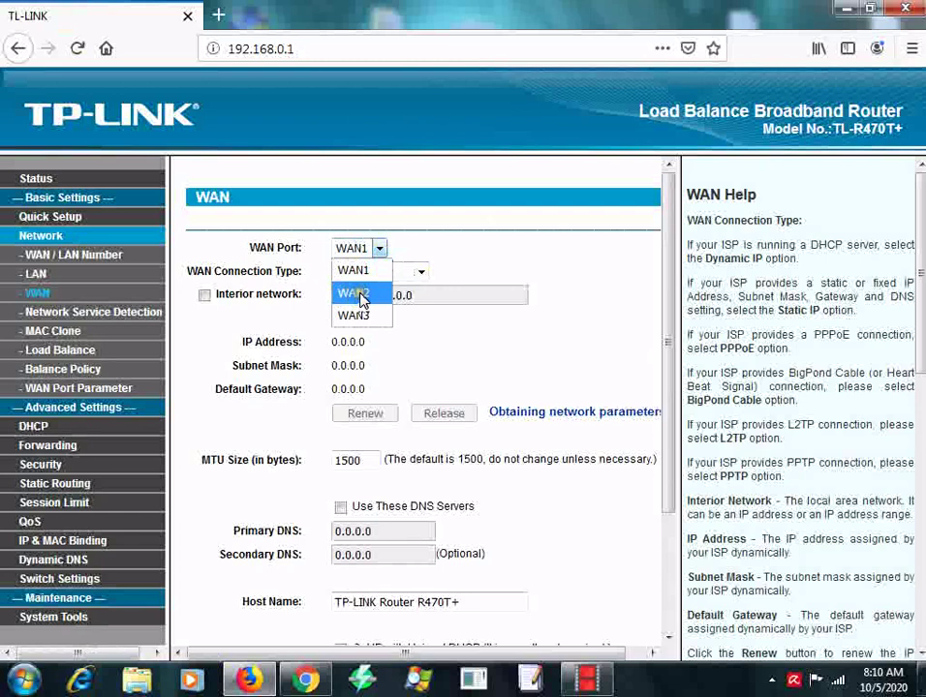
pyautogui.click(541, 347)
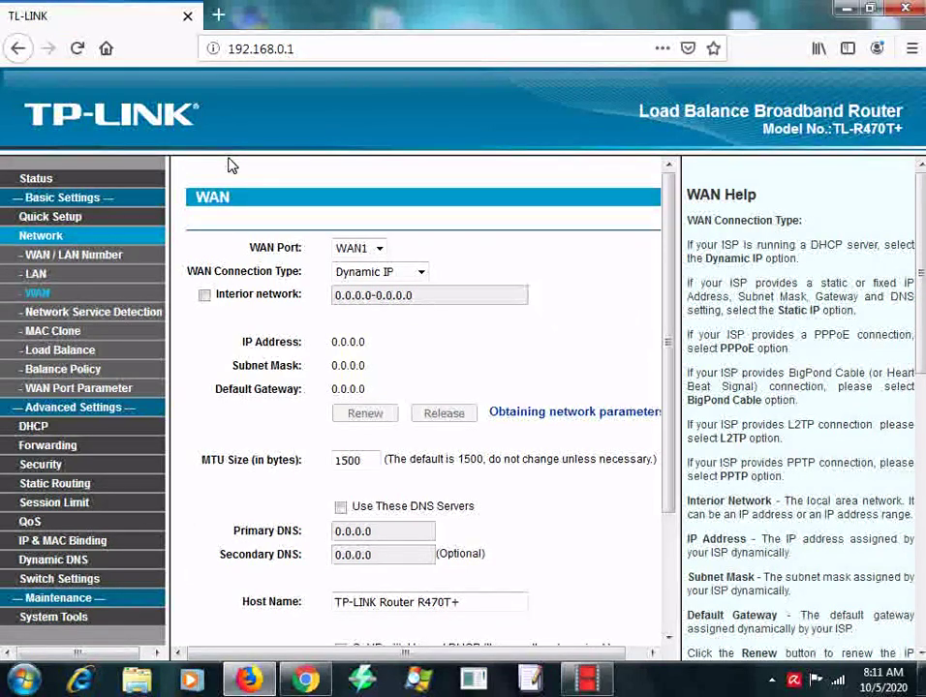
pyautogui.click(16, 278)
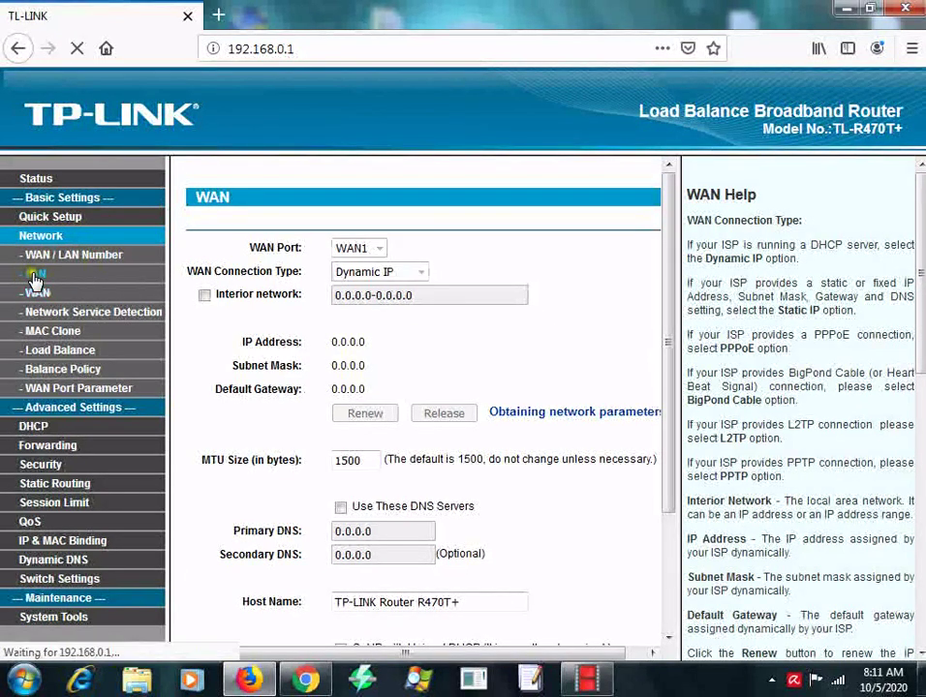
# Step: Go from WAN / LAN Number to Network Service Detection, showing WAN1–WAN3 Link Down
pyautogui.click(29, 254)
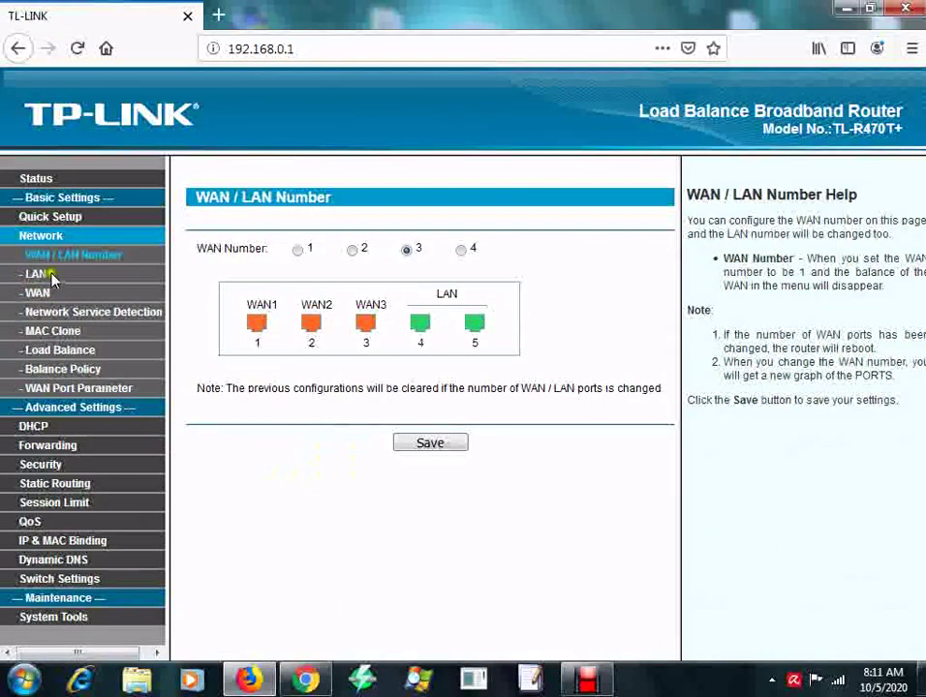
pyautogui.click(36, 295)
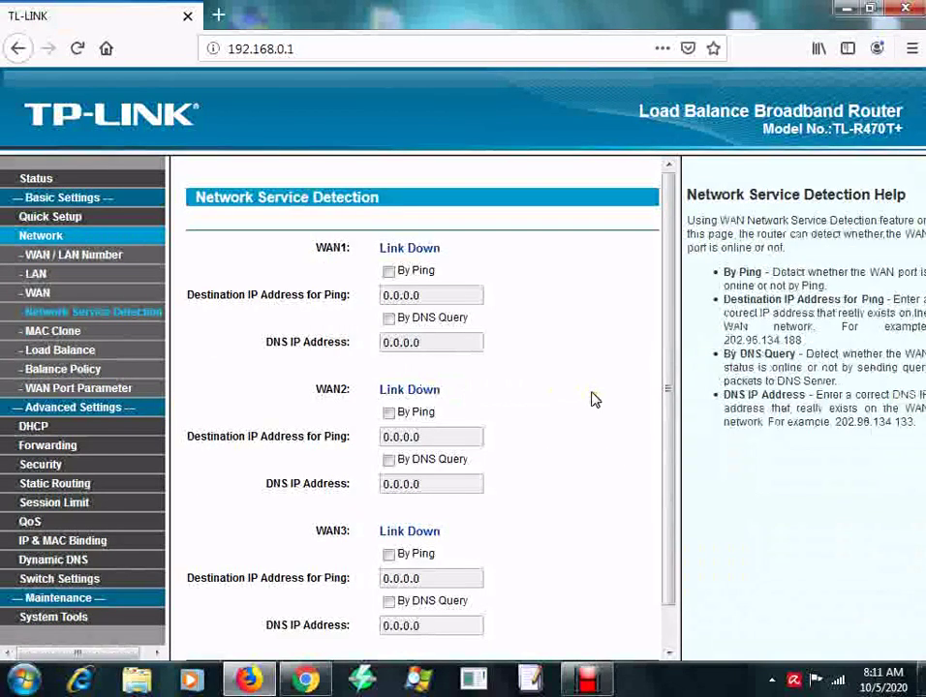
# Step: View the MAC Clone page listing the WAN1, WAN2, WAN3 and PC MAC addresses
pyautogui.click(31, 330)
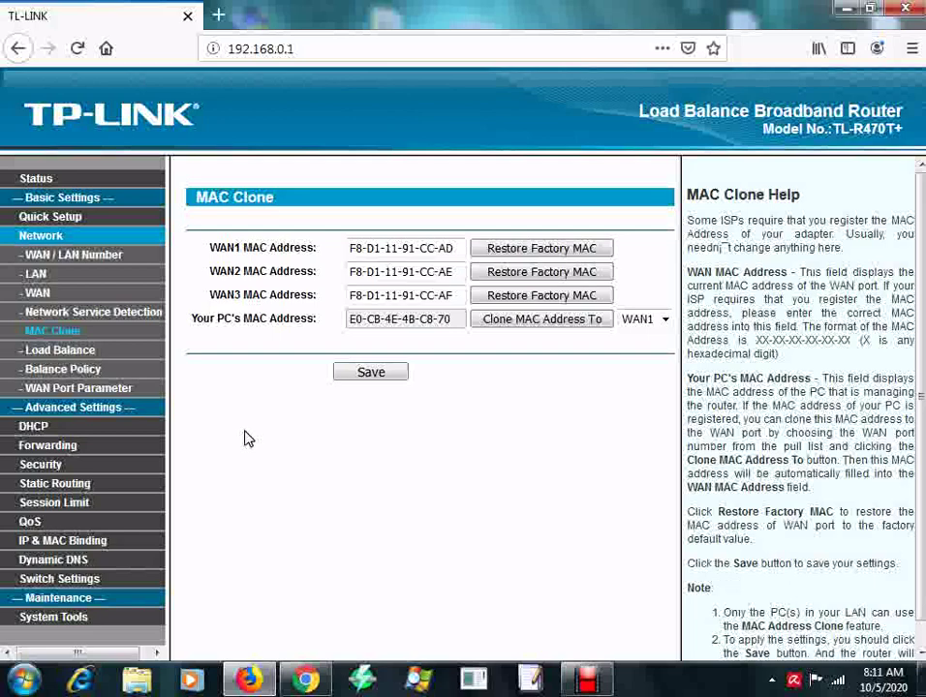
# Step: Set Load Balance to Manual Balance with WAN shares 34%, 33% and 33%
pyautogui.click(55, 355)
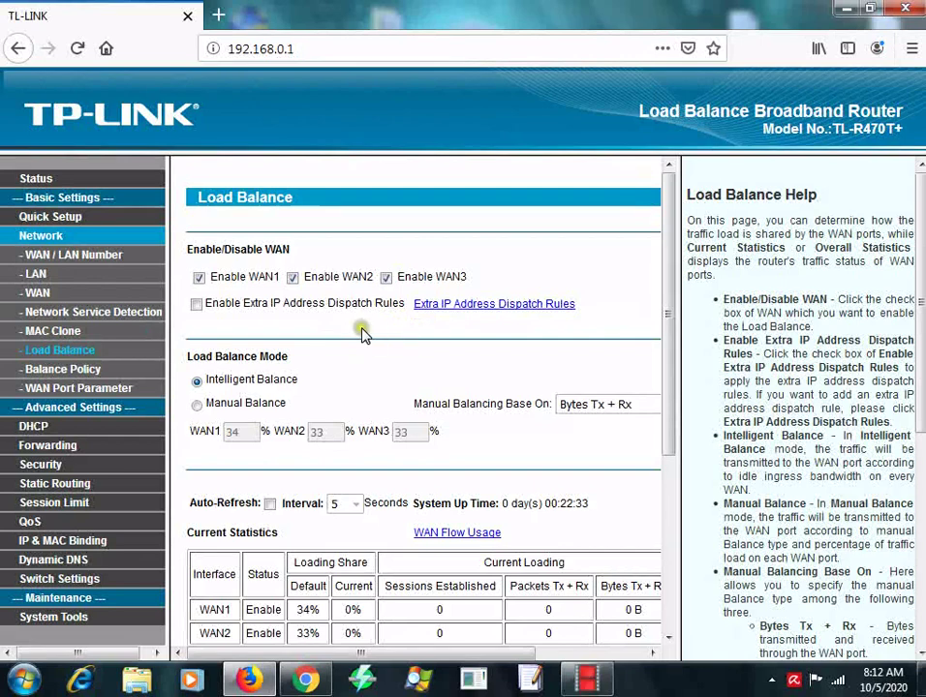
pyautogui.scroll(-5, 362, 333)
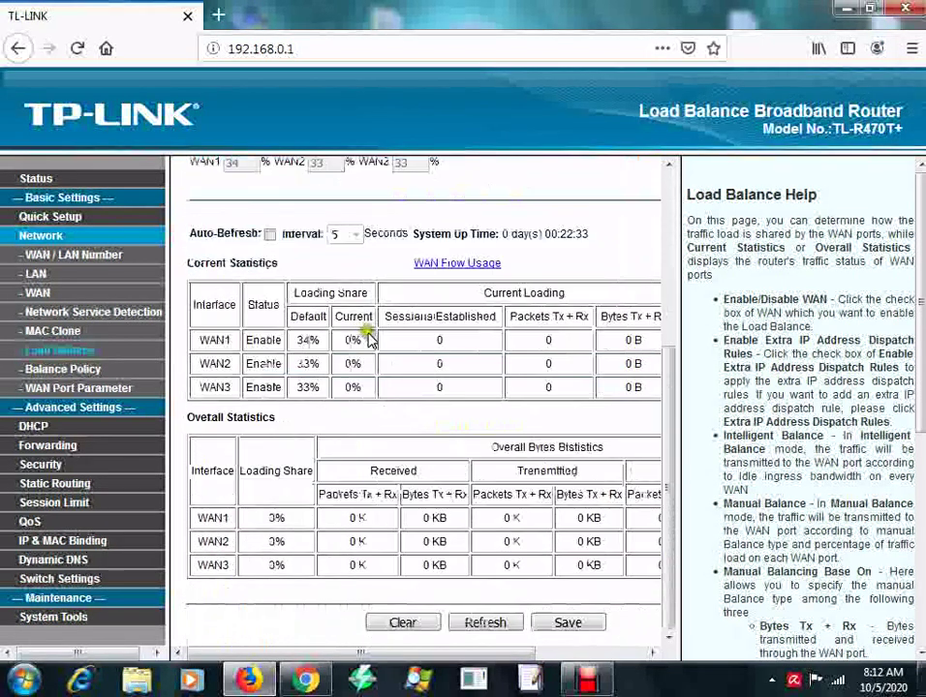
pyautogui.scroll(2, 370, 340)
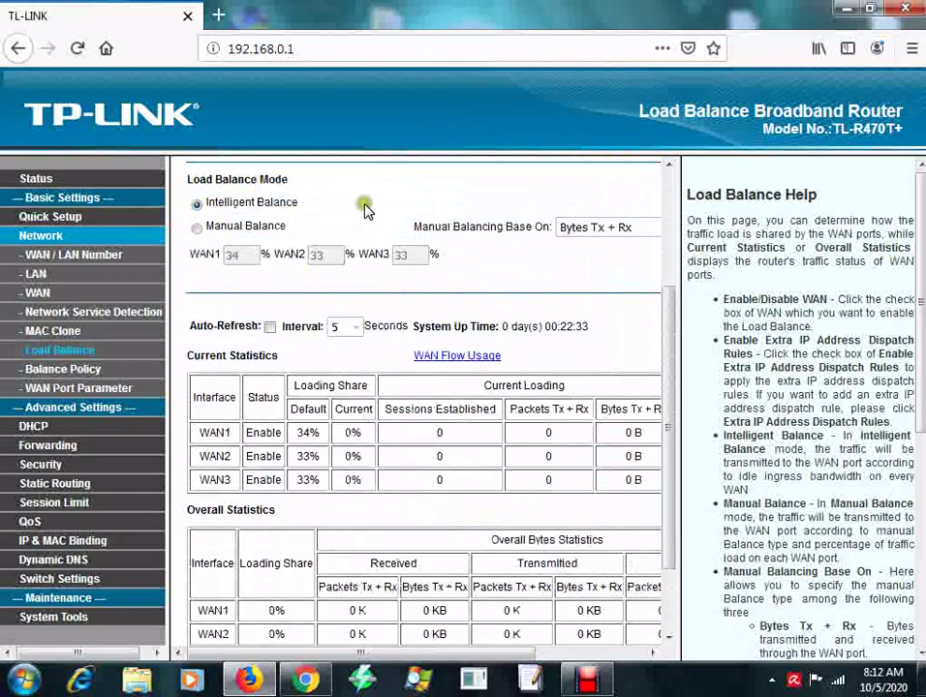
pyautogui.scroll(1, 366, 209)
pyautogui.scroll(1, 366, 211)
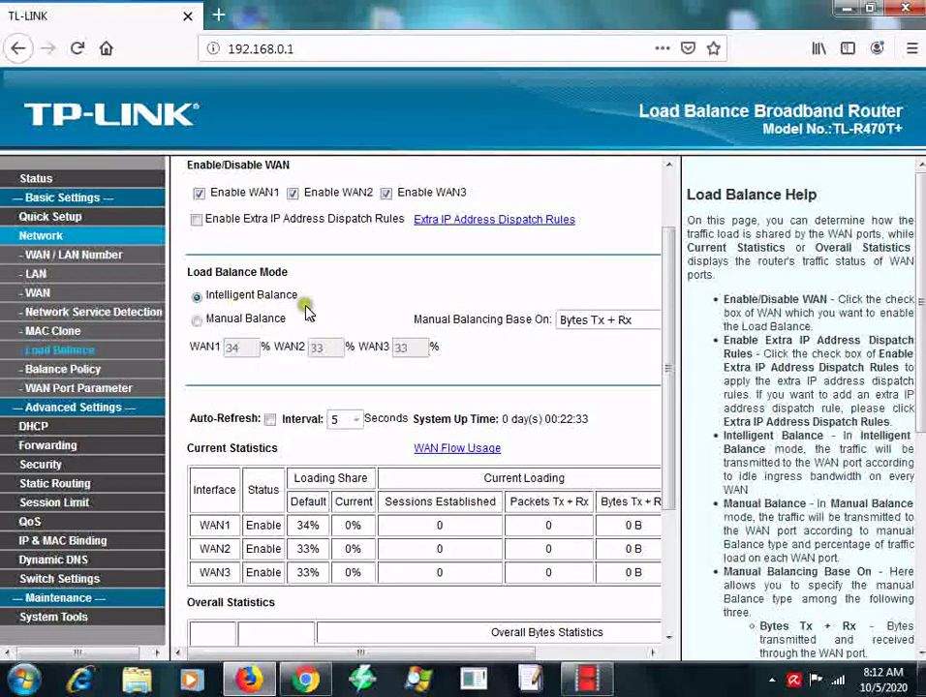
pyautogui.click(201, 324)
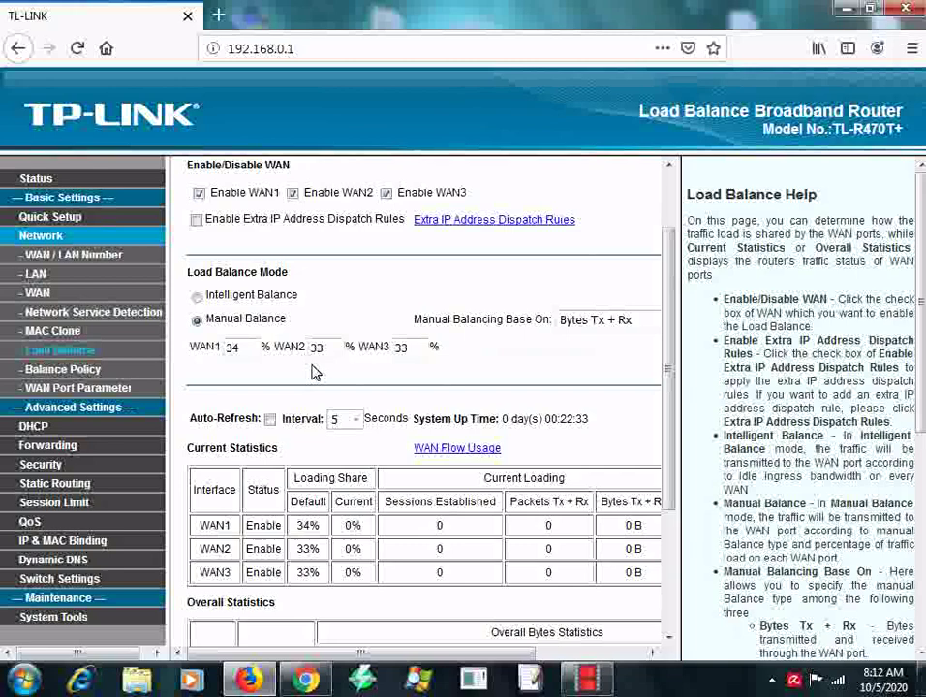
pyautogui.click(313, 366)
# Step: Review Balance Policy and WAN Port Parameter, then view DHCP settings (pool 192.168.0.100–199, 120-minute lease)
pyautogui.scroll(-3, 399, 514)
pyautogui.click(70, 371)
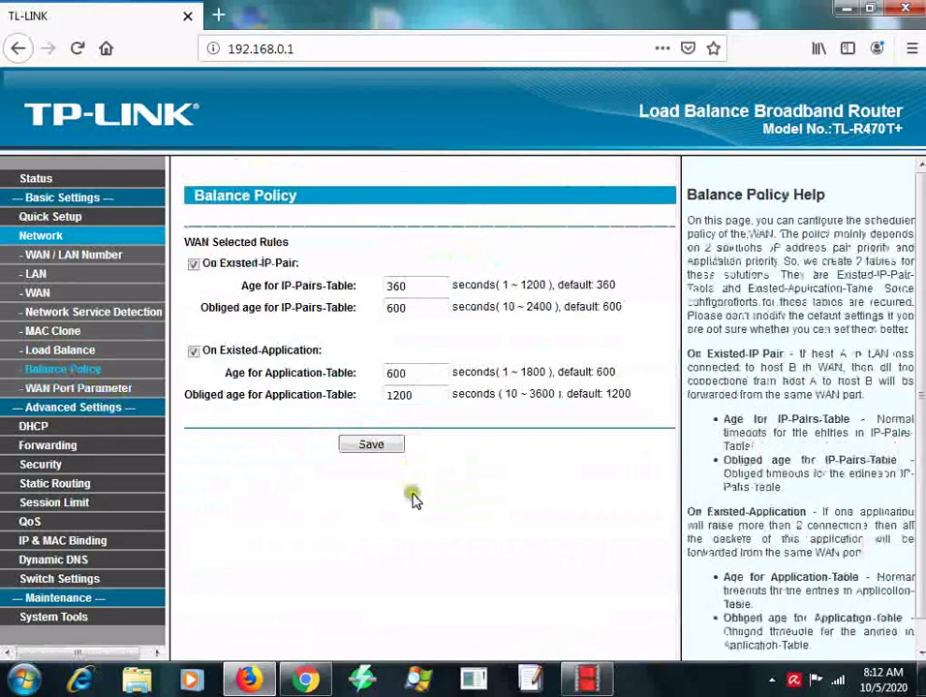
pyautogui.click(44, 390)
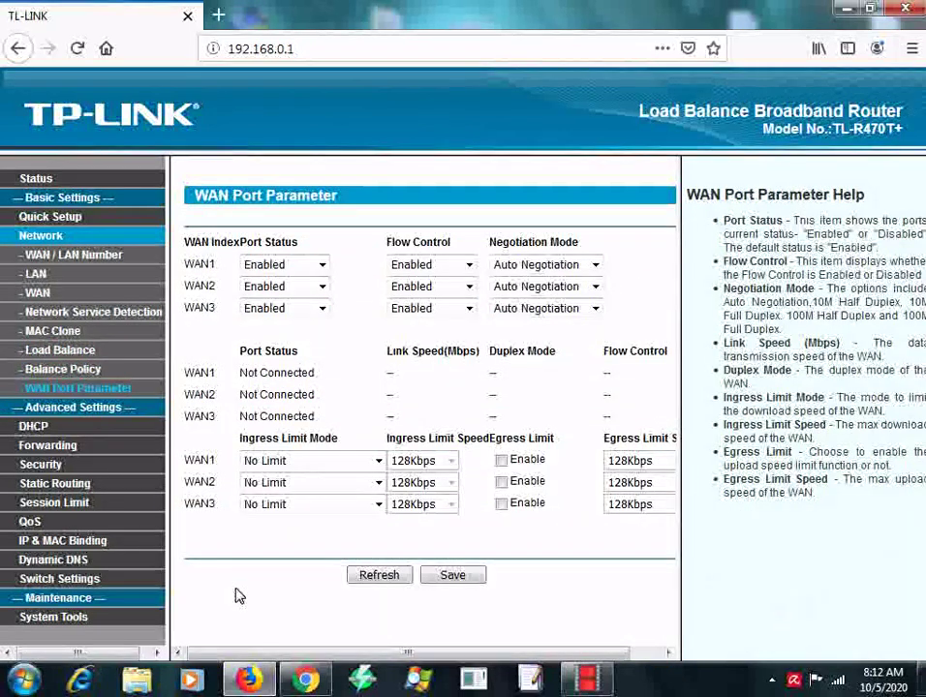
pyautogui.click(35, 432)
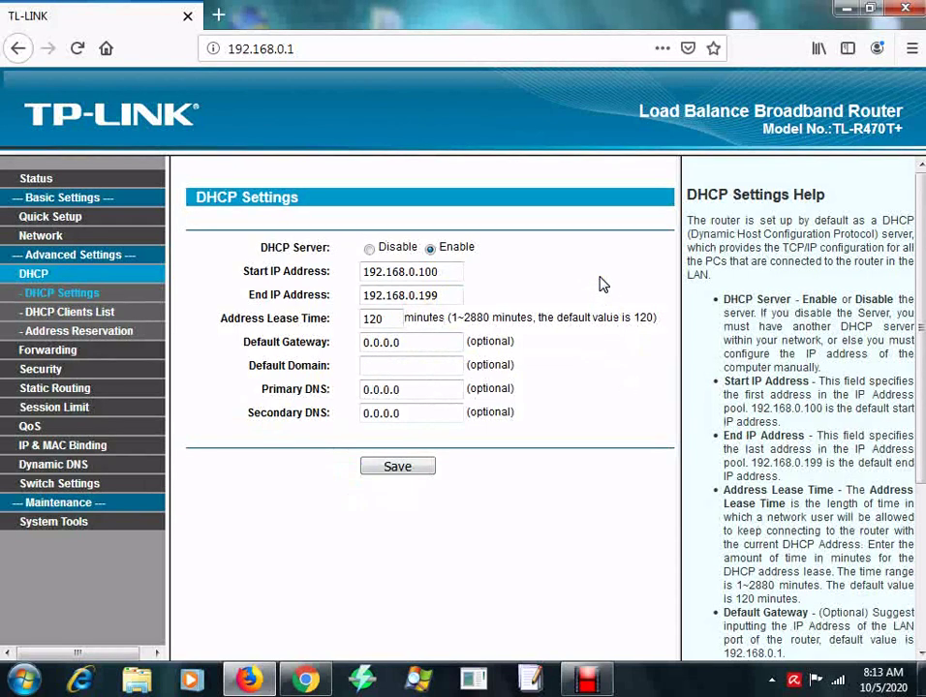
# Step: Check the DHCP Clients List, then the eight Address Reservations from 192.168.0.102 to 192.168.0.120
pyautogui.click(48, 312)
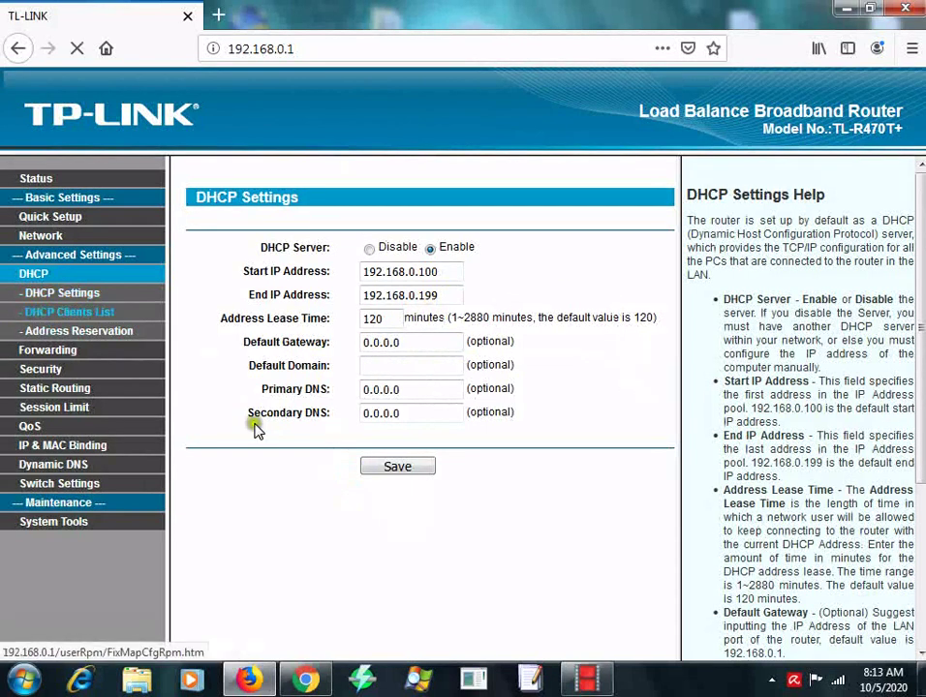
pyautogui.scroll(-1, 359, 387)
pyautogui.scroll(1, 555, 413)
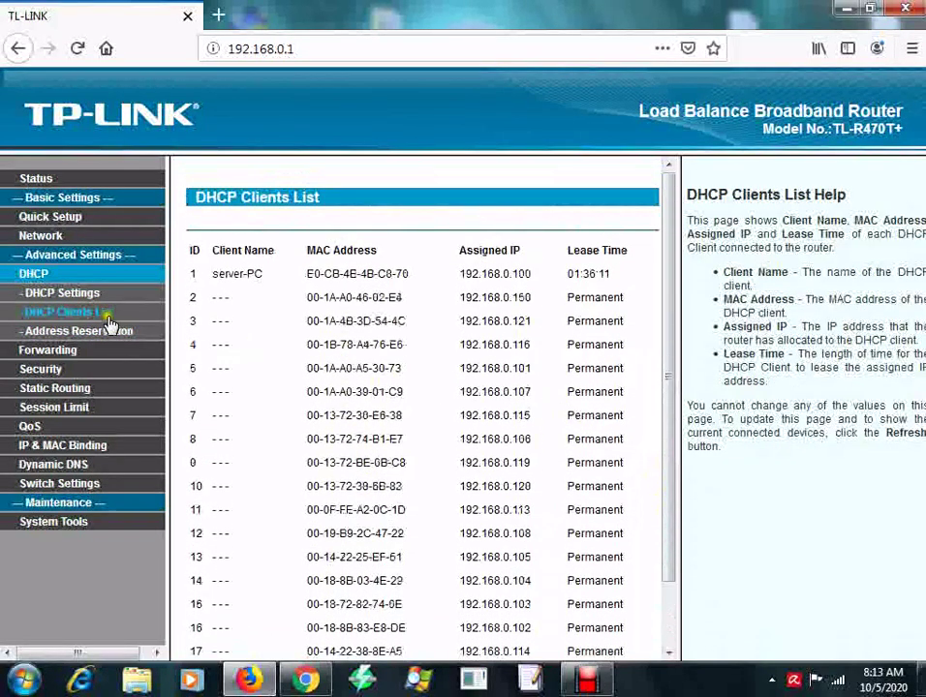
pyautogui.click(70, 333)
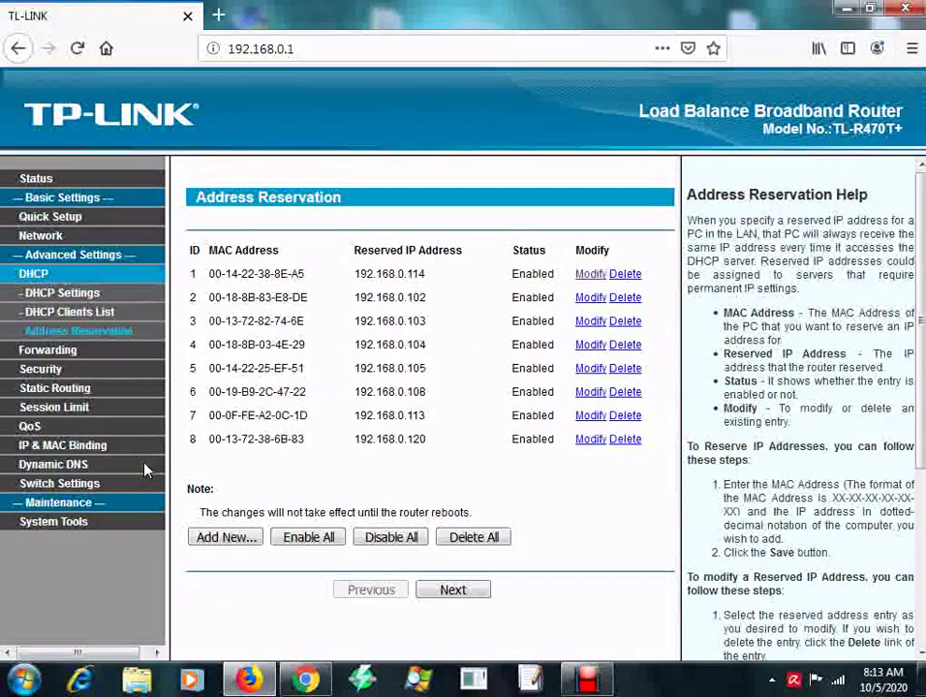
# Step: Review Firewall, IP Filtering and Domain Filtering, then scroll the eight enabled MAC Filtering entries
pyautogui.click(56, 370)
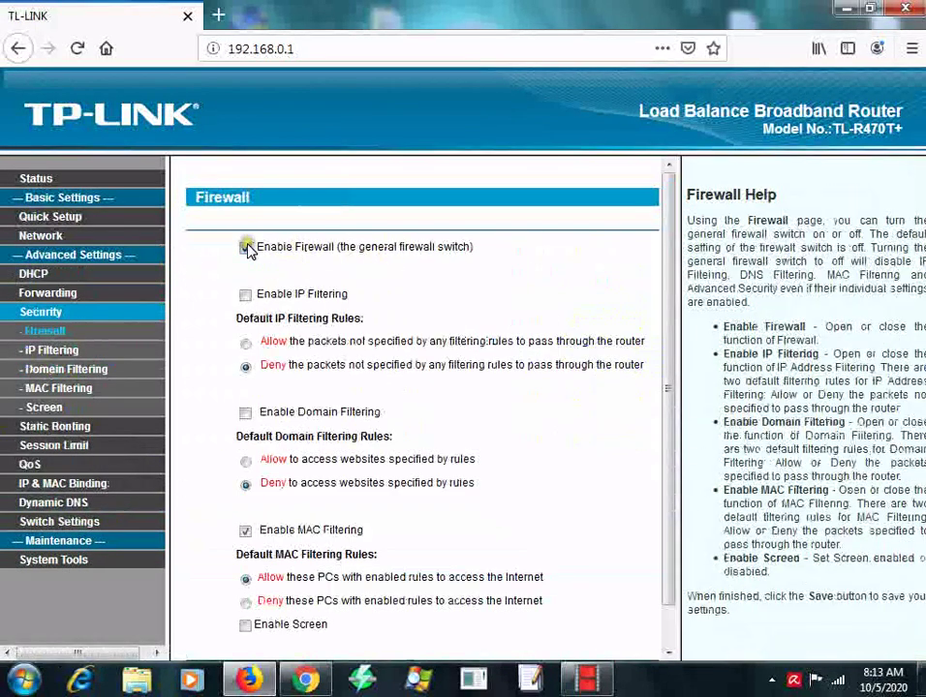
pyautogui.click(44, 353)
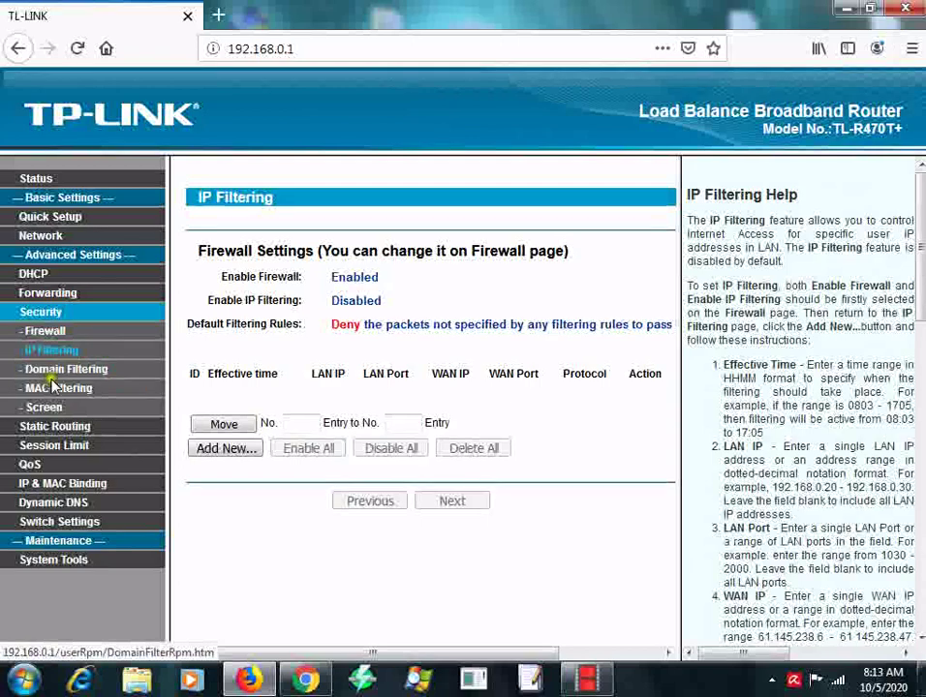
pyautogui.click(57, 389)
pyautogui.click(64, 369)
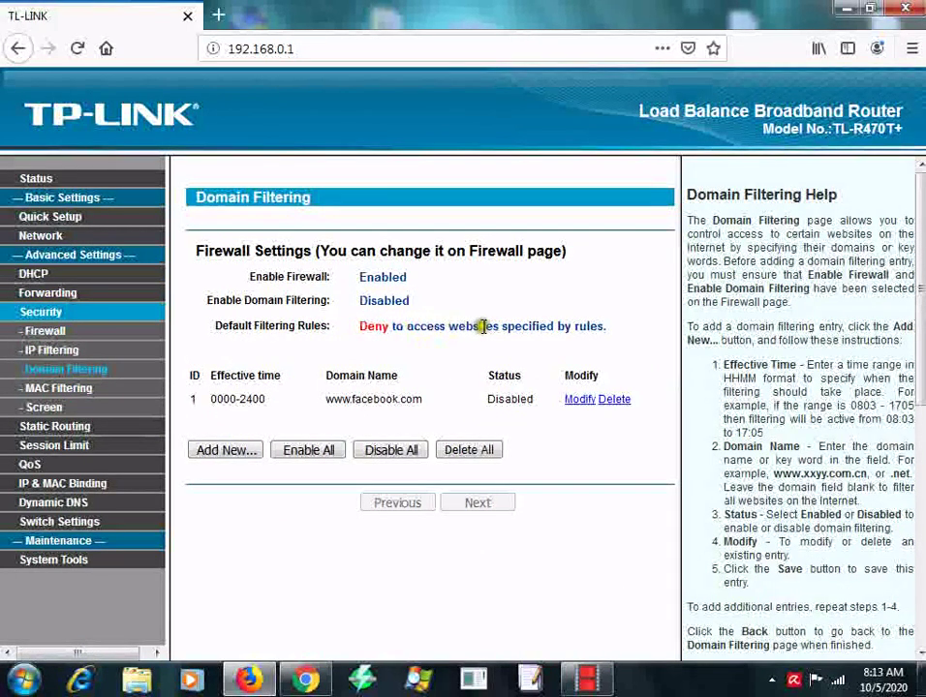
pyautogui.click(56, 389)
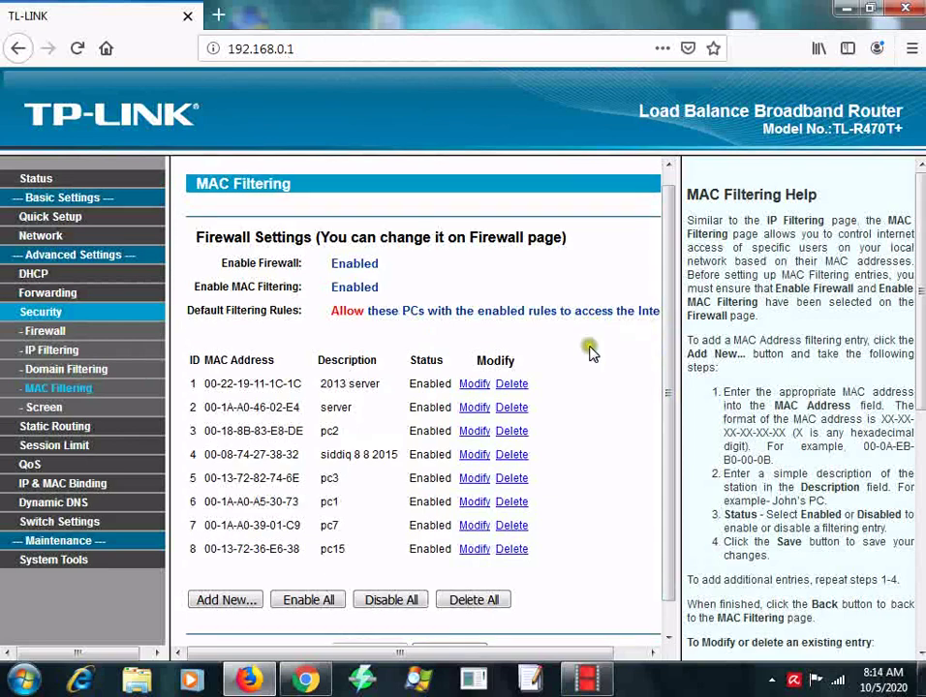
pyautogui.scroll(-1, 589, 352)
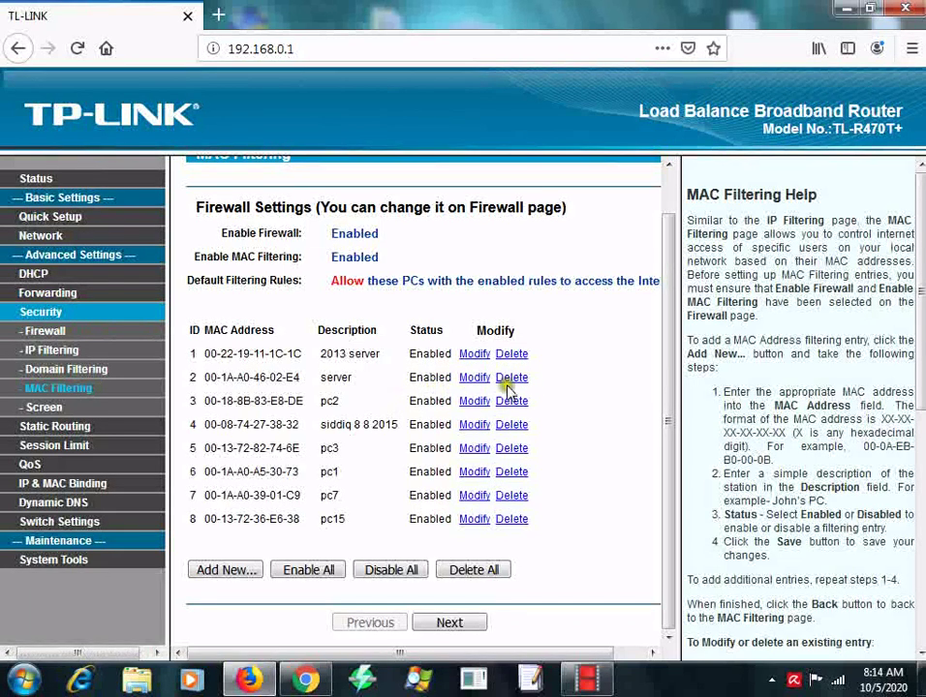
pyautogui.click(477, 378)
pyautogui.click(418, 297)
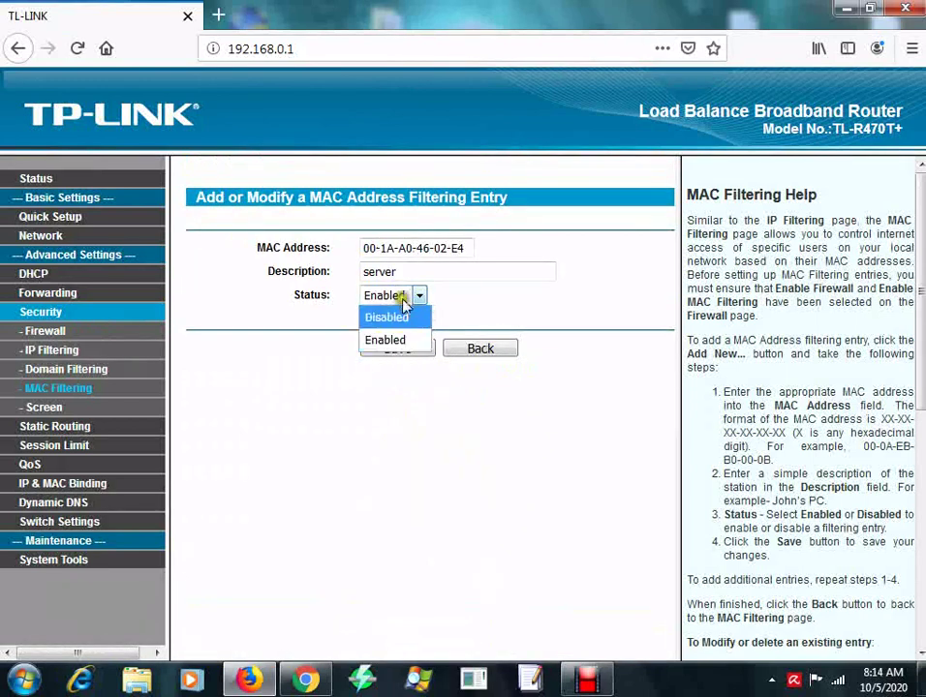
pyautogui.click(412, 352)
pyautogui.scroll(-1, 419, 542)
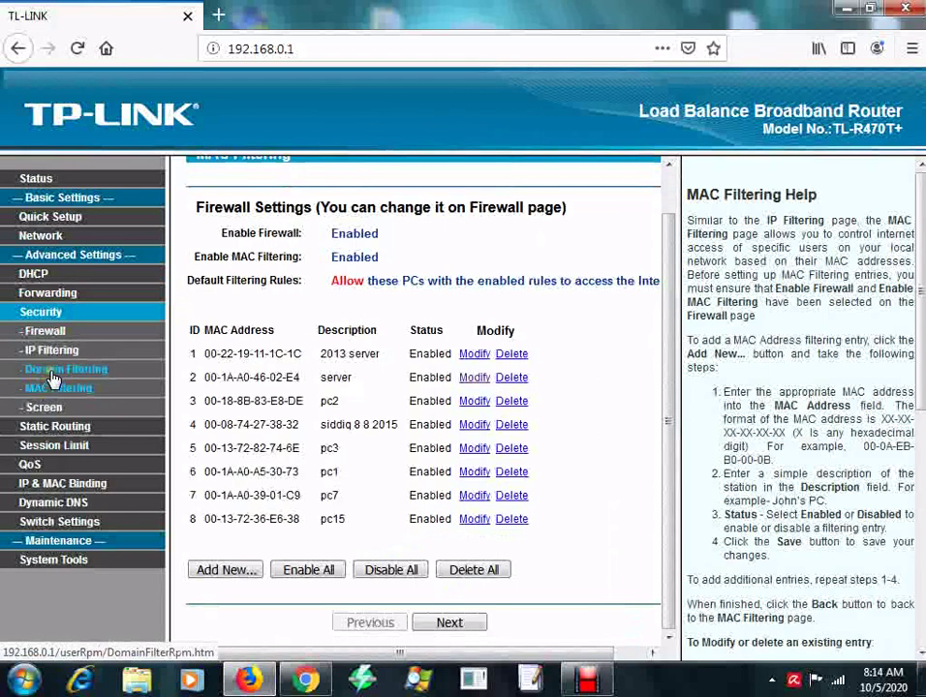
pyautogui.click(53, 373)
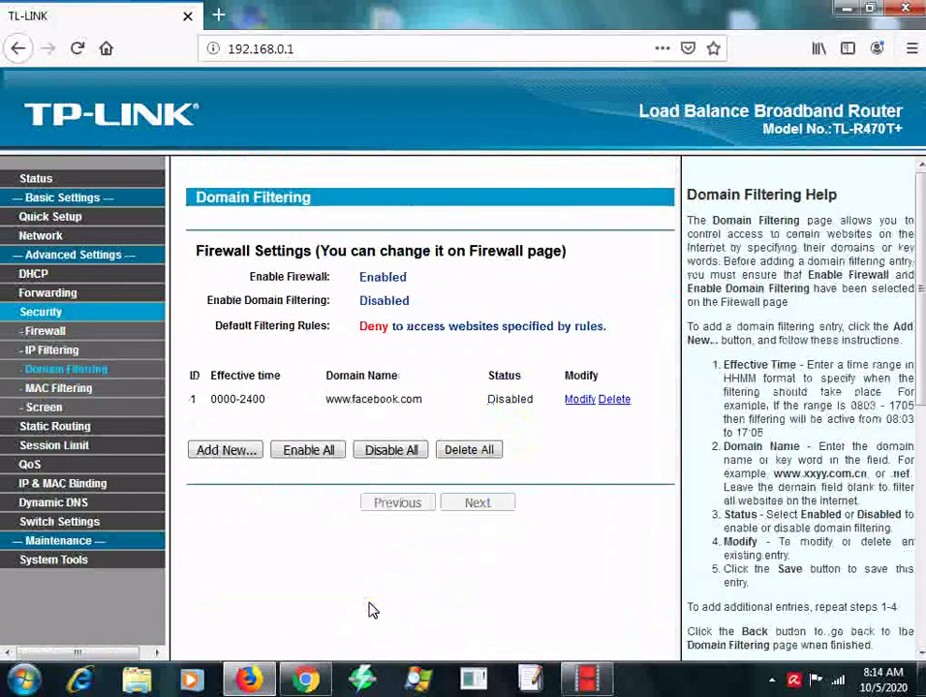
pyautogui.click(372, 608)
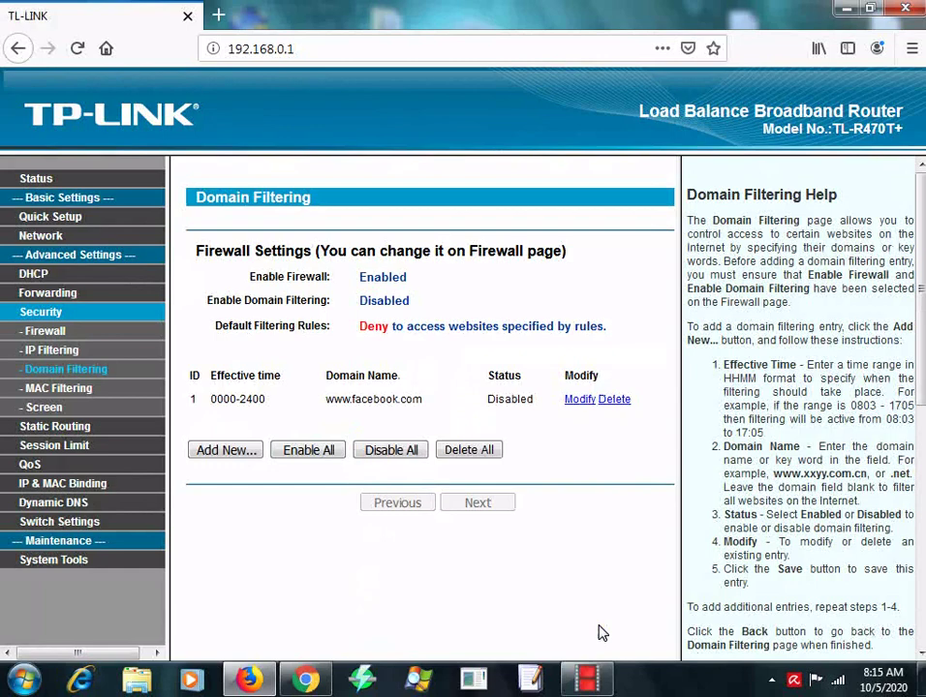
# Step: Open a blank Domain Filtering entry form with its Status kept on Enabled
pyautogui.click(208, 450)
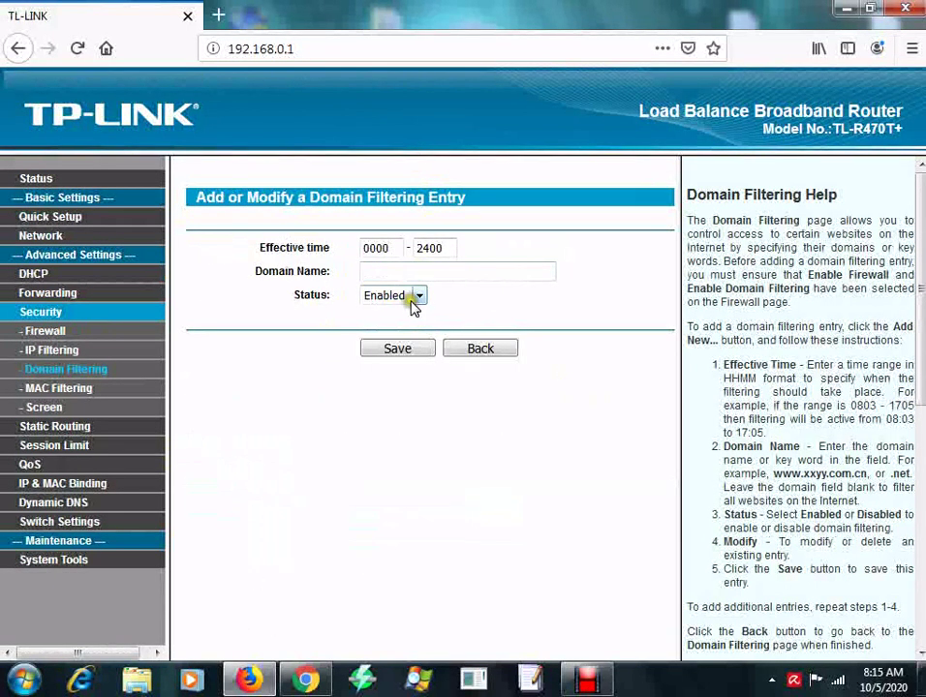
pyautogui.click(418, 300)
pyautogui.click(271, 447)
# Step: View the MAC Filtering and Screen pages, then the Static Routing new-route form
pyautogui.click(44, 388)
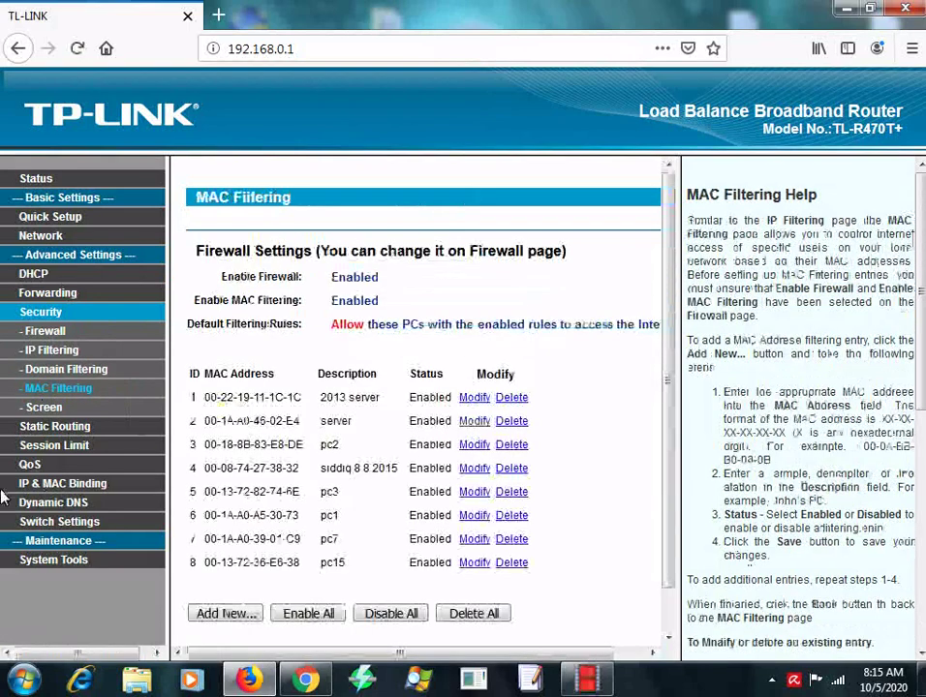
pyautogui.click(44, 408)
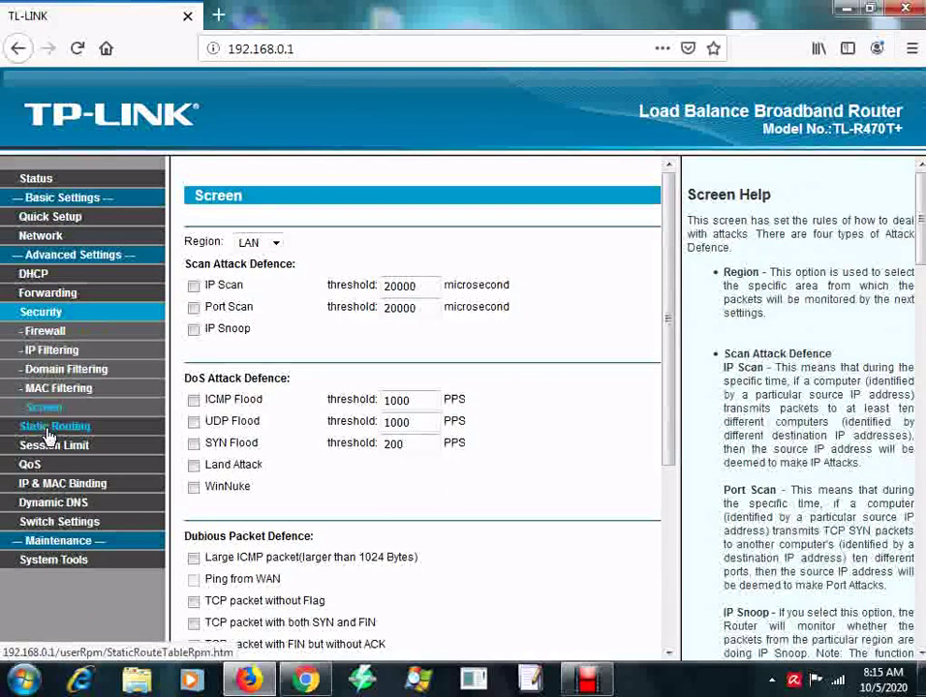
pyautogui.click(53, 426)
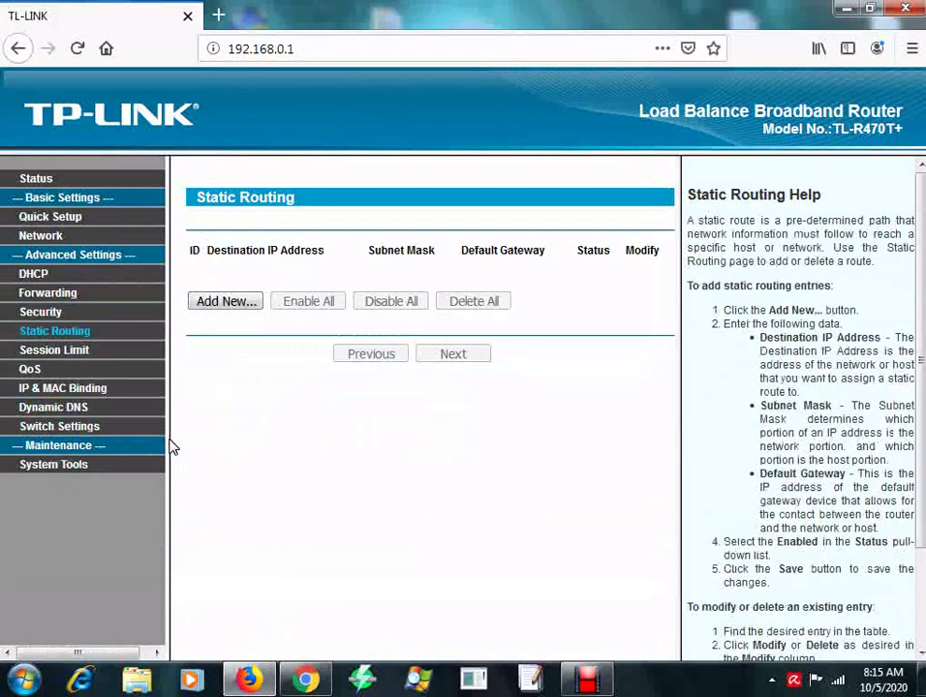
pyautogui.click(228, 302)
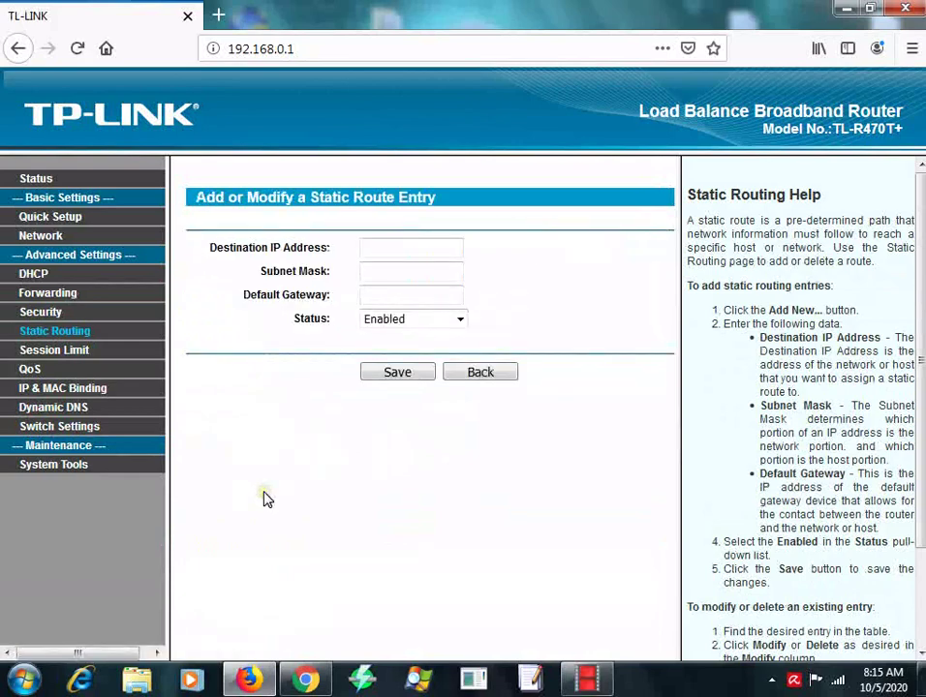
# Step: Check the Session Limit, QoS and Dynamic DNS pages, keeping PeanutHull as the DDNS provider
pyautogui.click(34, 354)
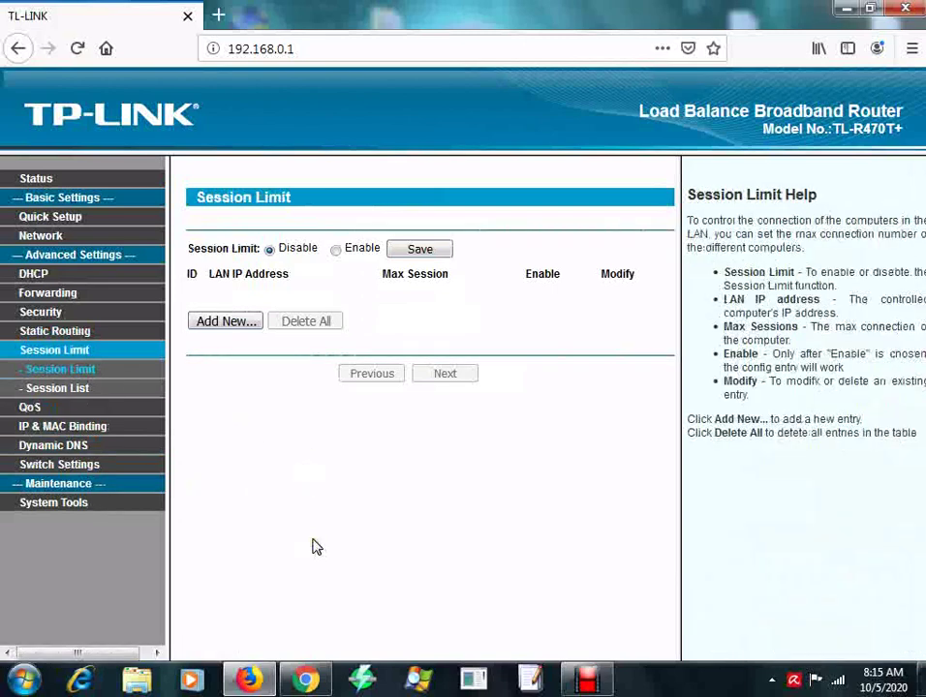
pyautogui.click(32, 407)
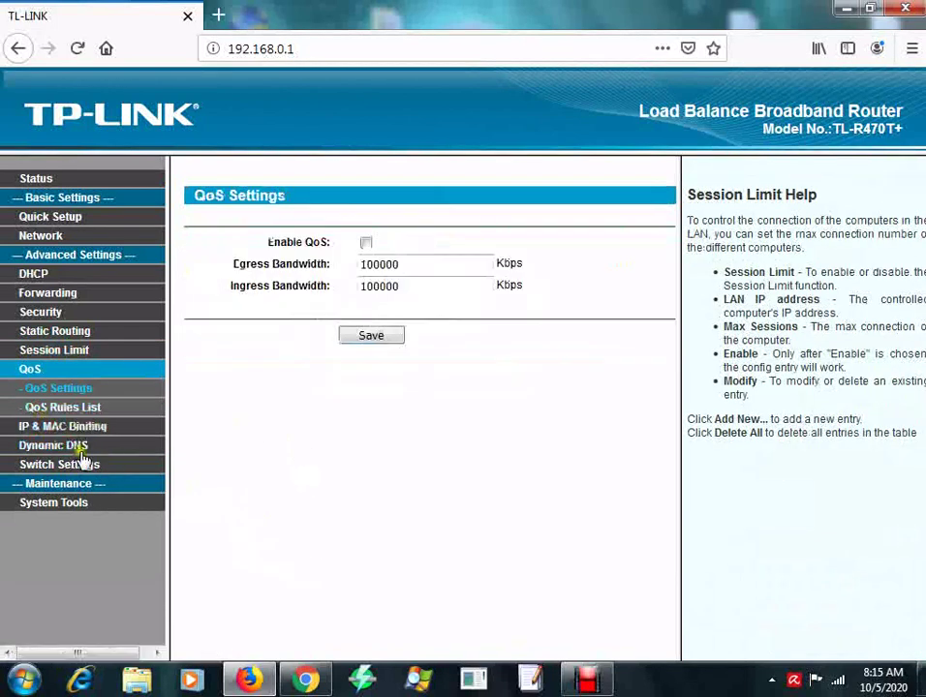
pyautogui.click(76, 446)
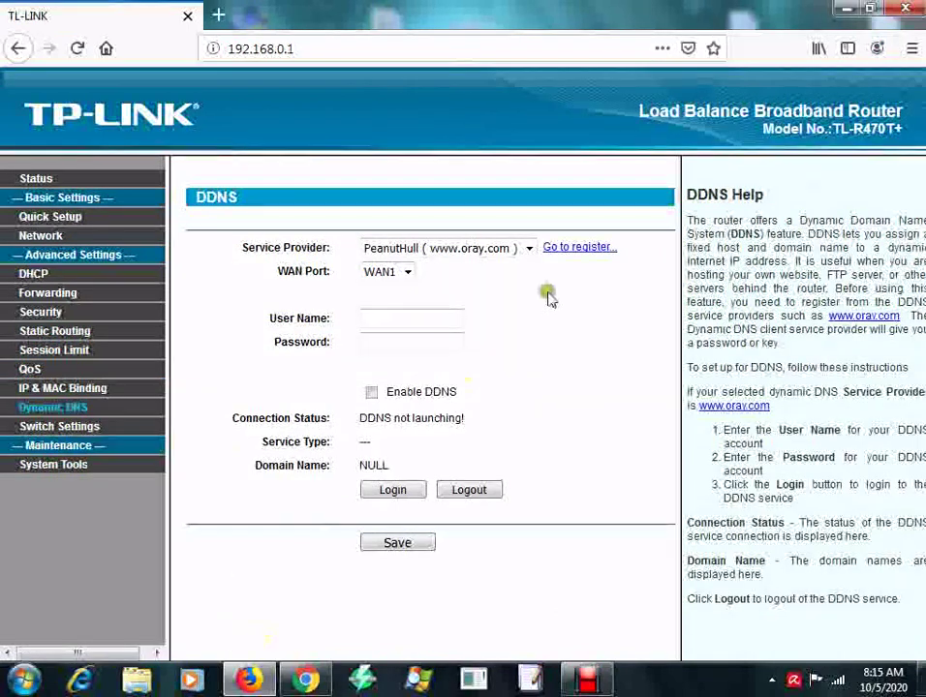
pyautogui.click(530, 249)
pyautogui.click(531, 252)
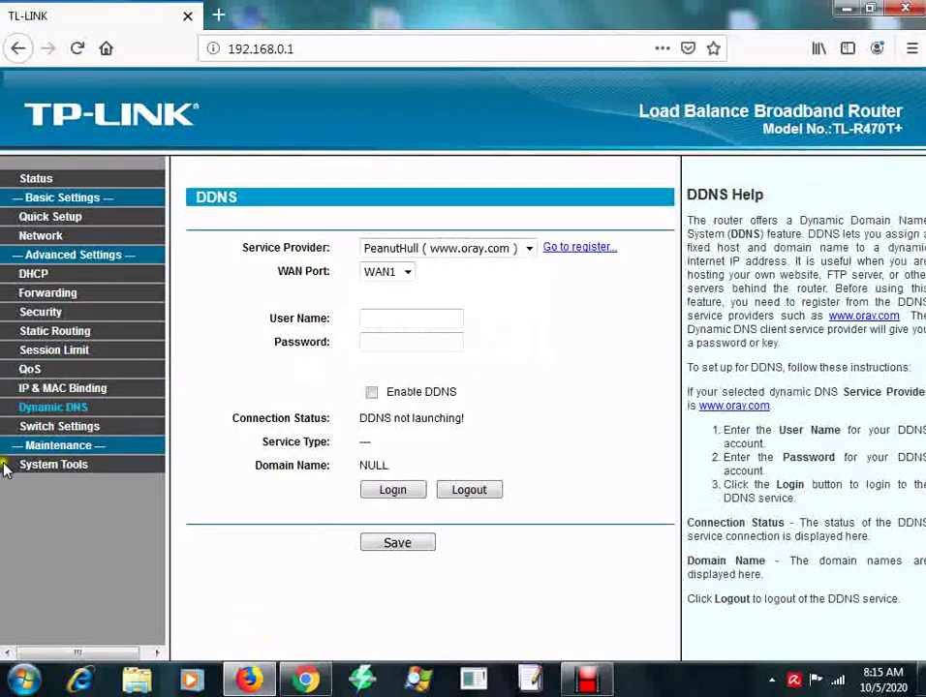
# Step: Step through the switch statistics, port mirror, rate control, parameter and Port Status pages
pyautogui.click(44, 437)
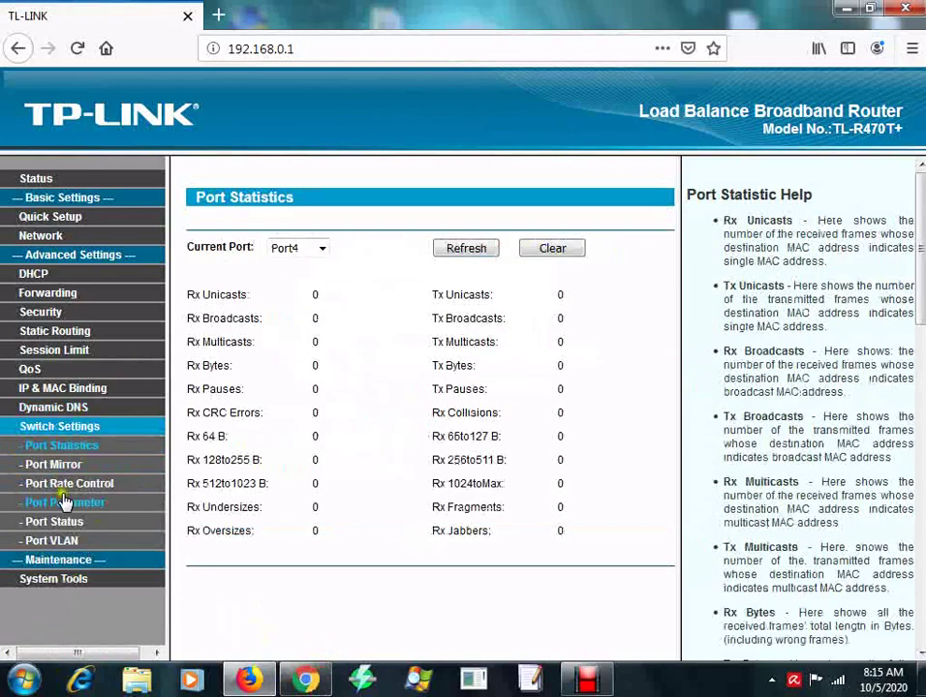
pyautogui.click(54, 468)
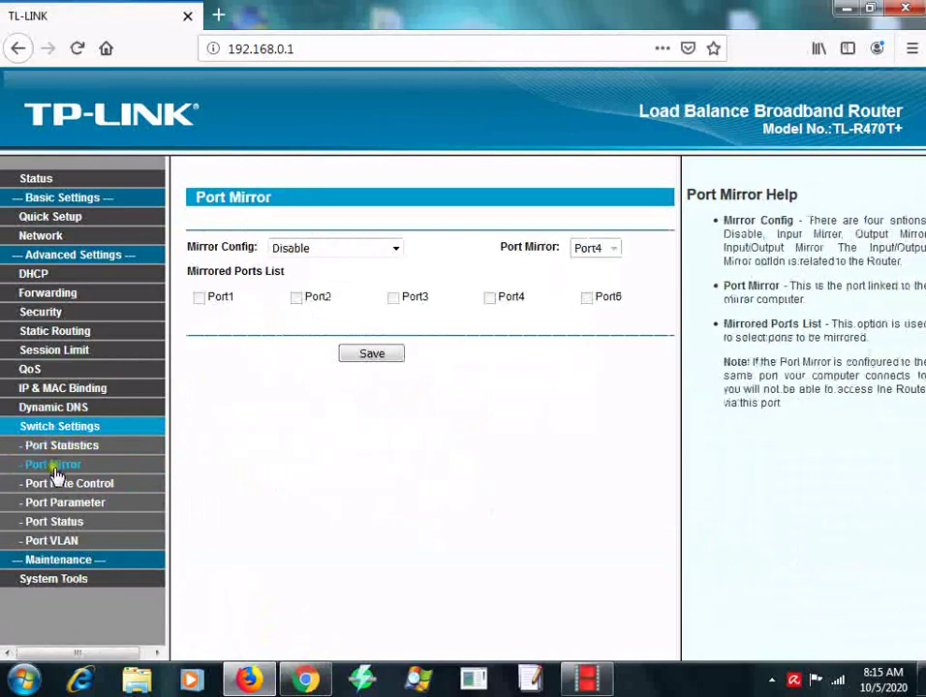
pyautogui.click(39, 483)
pyautogui.click(34, 502)
pyautogui.click(29, 521)
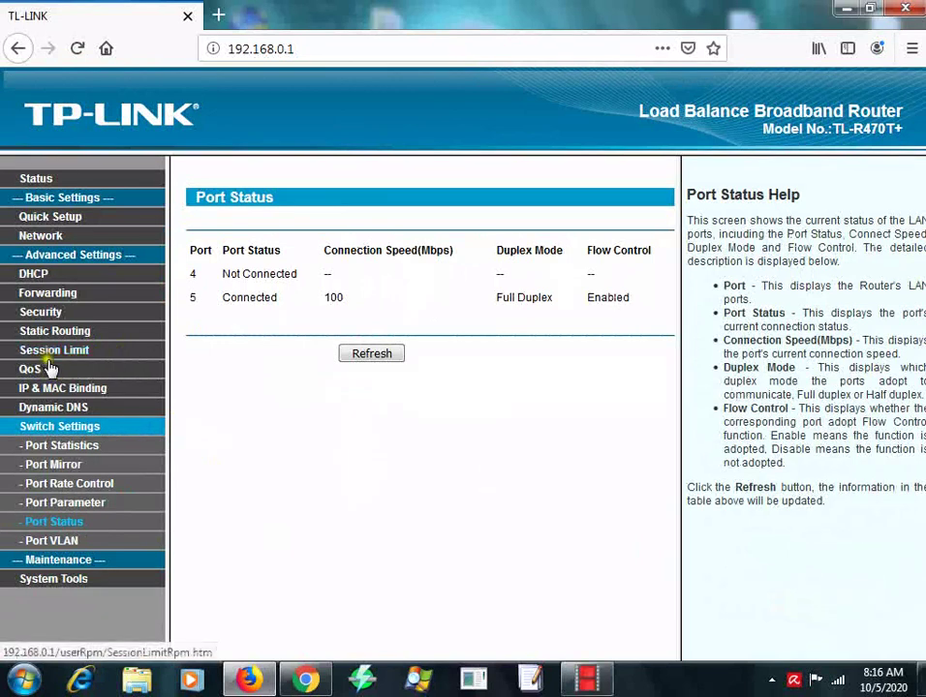
# Step: Show the Firewall page with firewall and MAC filtering on, down to the Save button
pyautogui.click(43, 316)
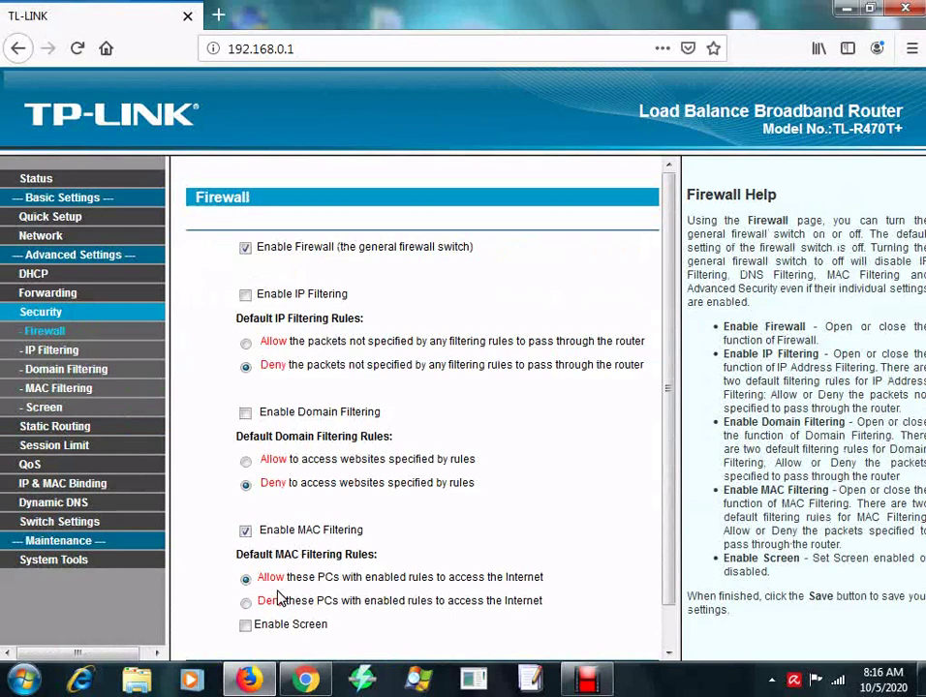
pyautogui.scroll(-2, 205, 442)
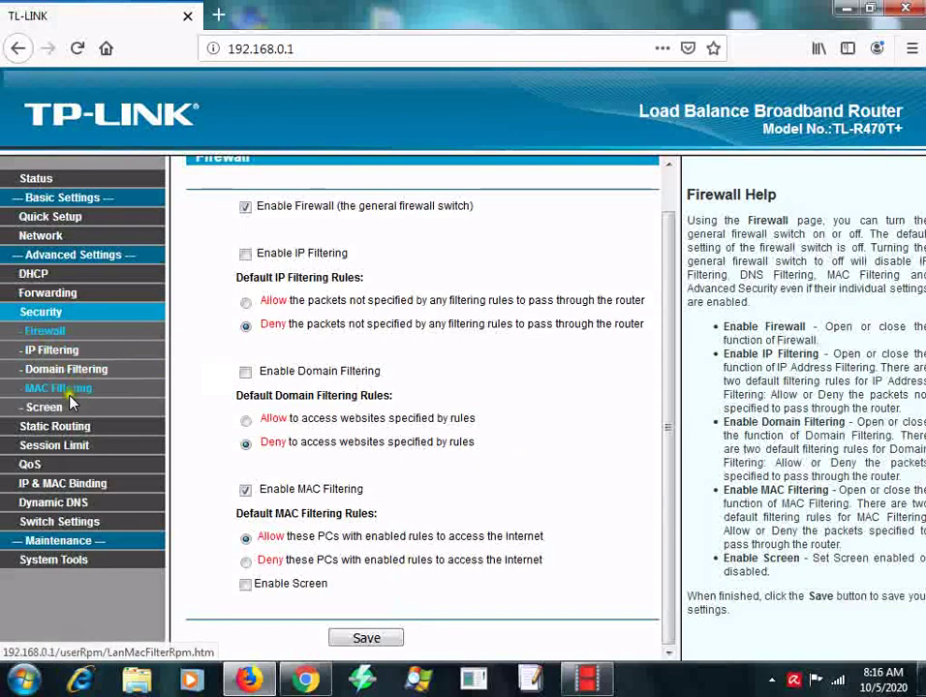
# Step: Look through the IP Filtering, Domain Filtering and DHCP Settings pages
pyautogui.click(44, 350)
pyautogui.click(66, 373)
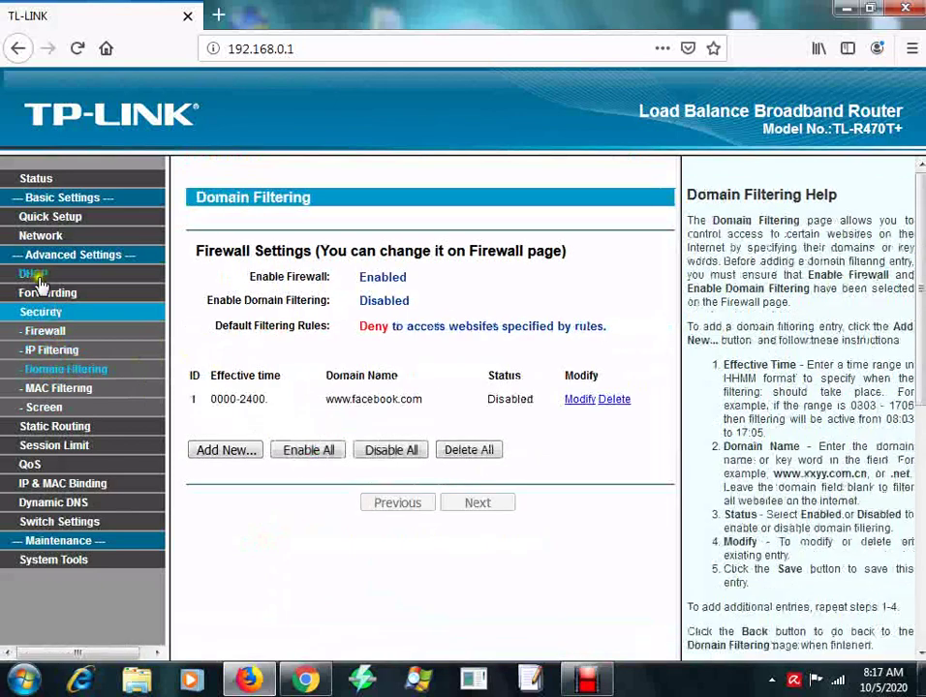
pyautogui.click(36, 278)
# Step: Review the 17-entry DHCP Clients List, briefly revisiting DHCP Settings in between
pyautogui.click(86, 322)
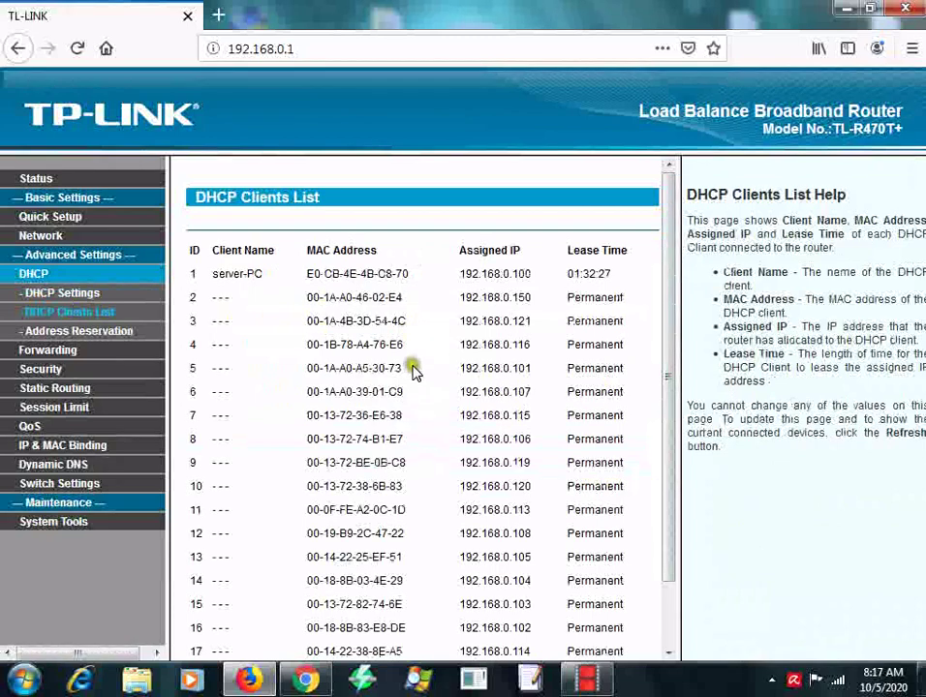
pyautogui.scroll(-1, 427, 381)
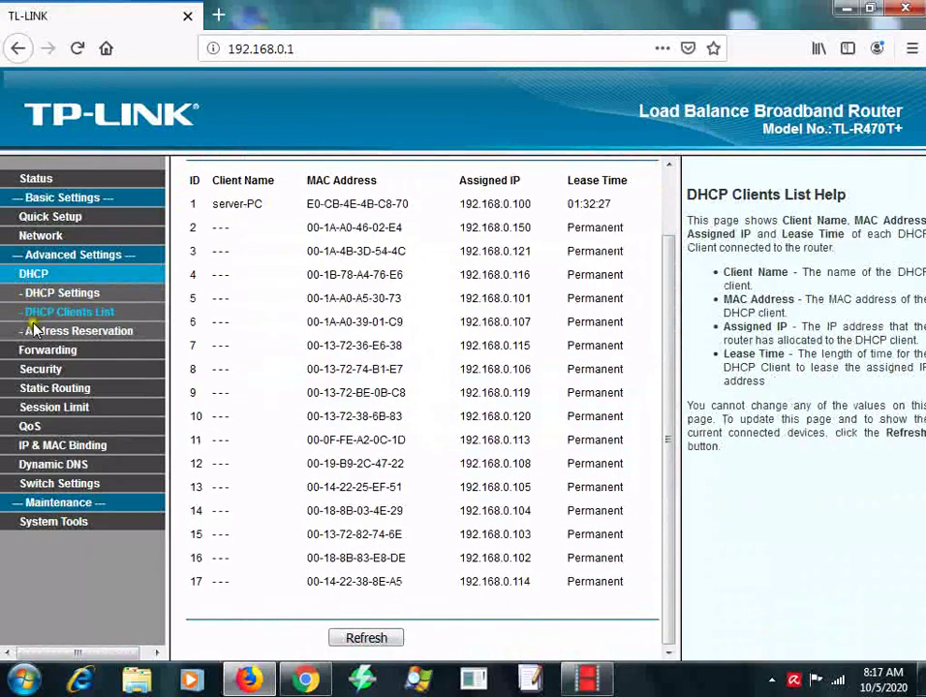
pyautogui.click(66, 296)
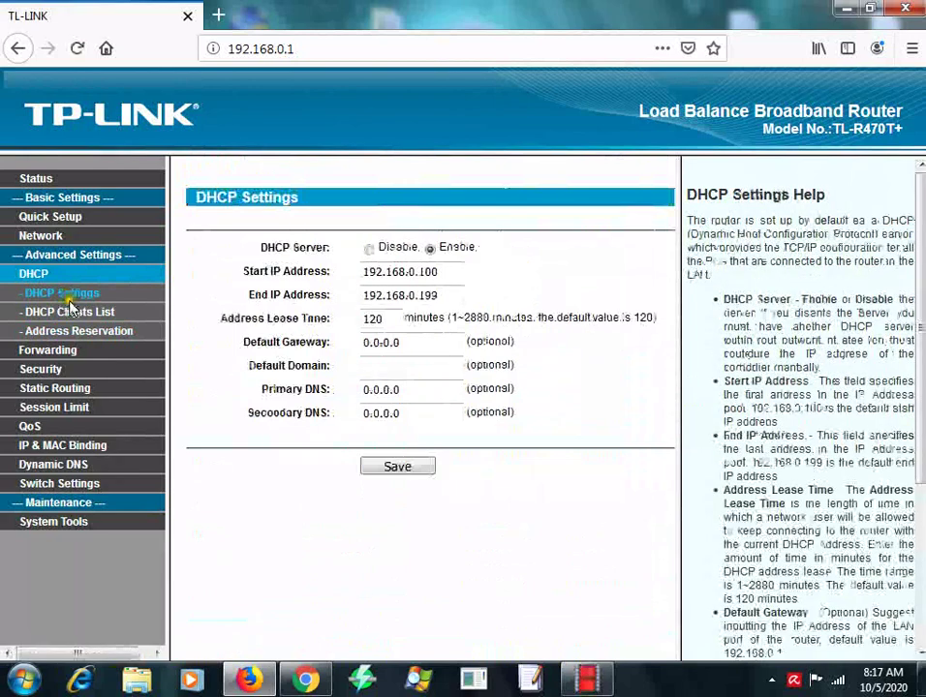
pyautogui.click(69, 309)
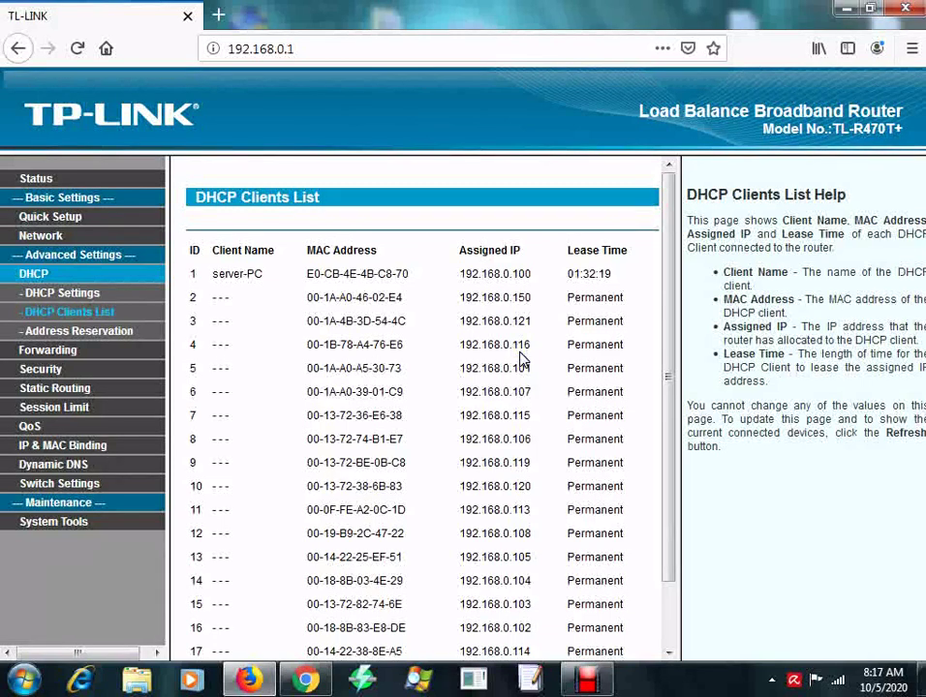
pyautogui.scroll(-2, 417, 344)
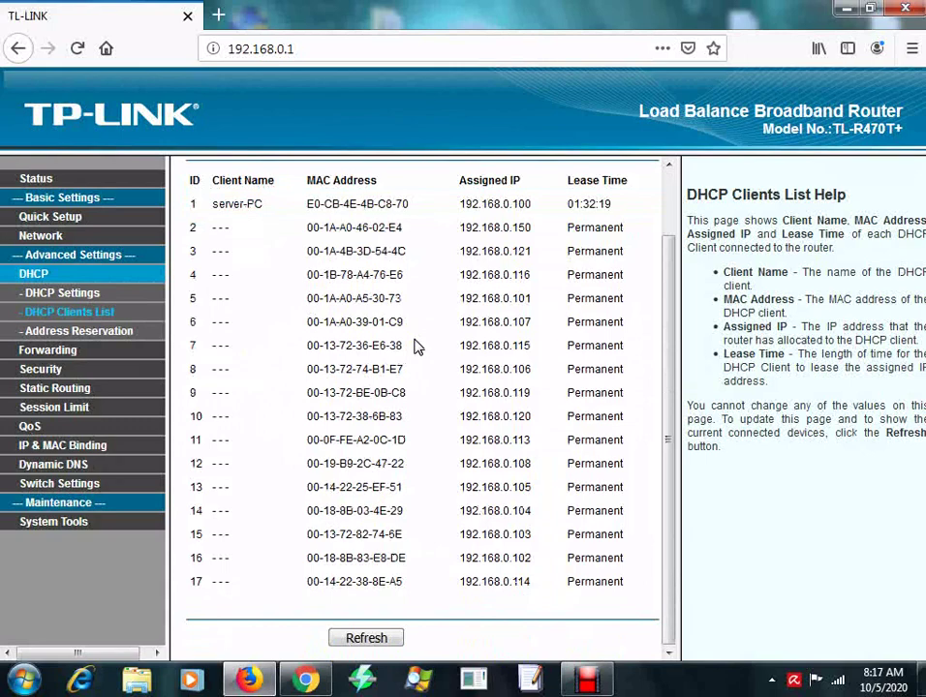
# Step: Pass through Status and Quick Setup to the WAN / LAN Number page with 3 WAN ports
pyautogui.click(19, 178)
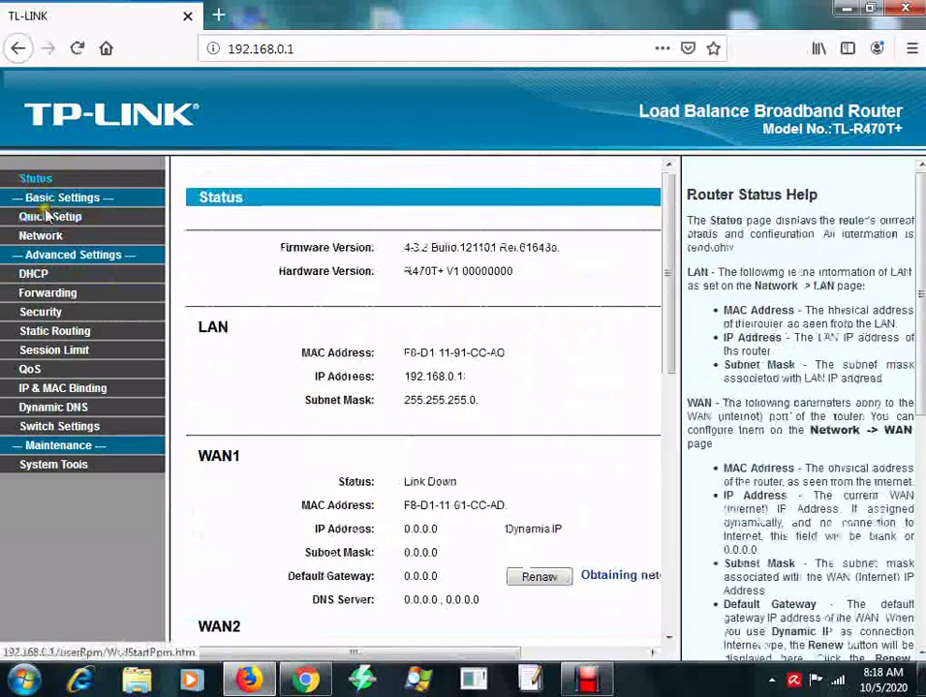
pyautogui.click(46, 217)
pyautogui.click(40, 238)
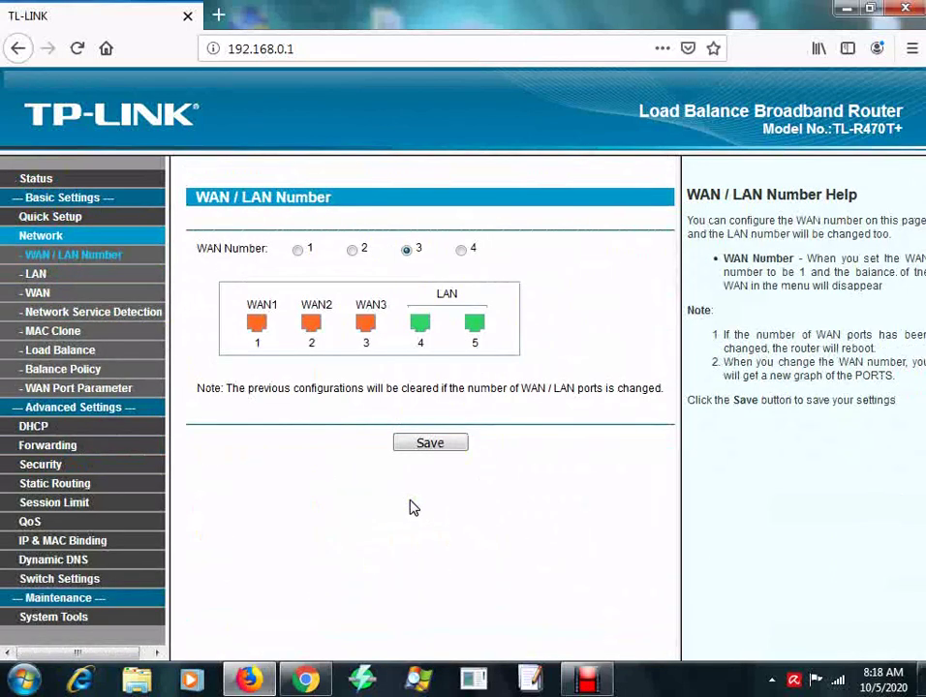